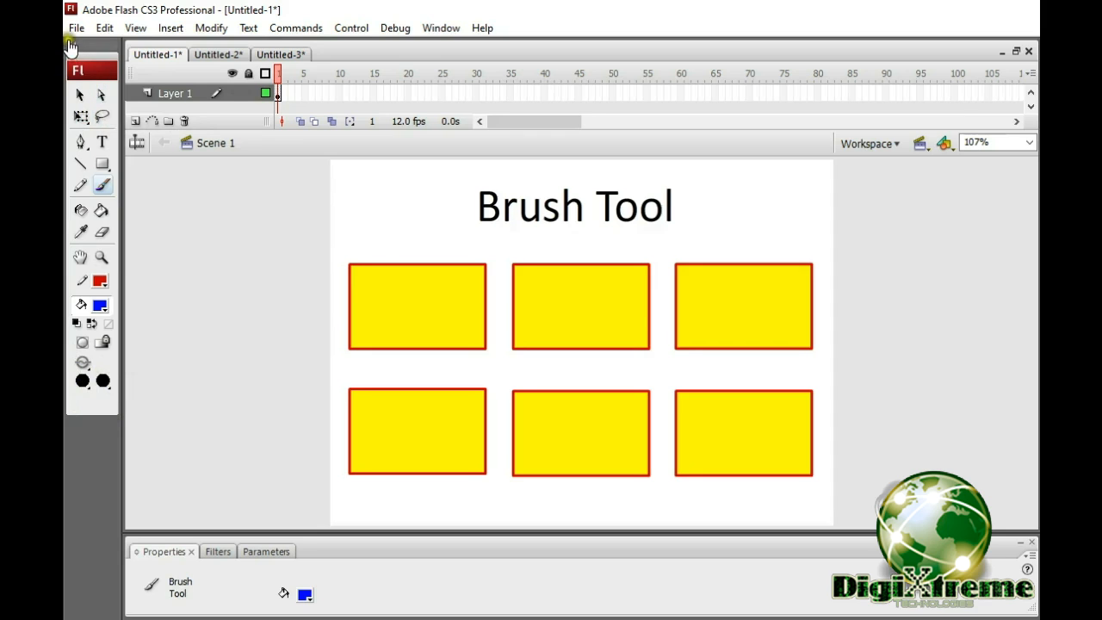
# Collapse the drawing tools into a single column and restore the two-column layout.
pyautogui.click(73, 45)
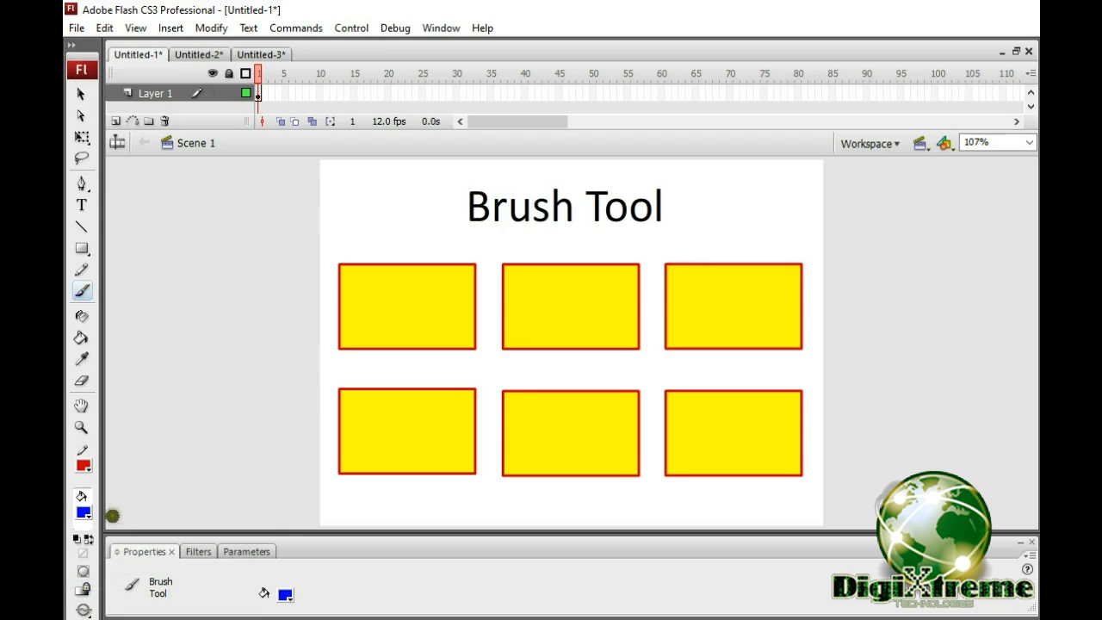
pyautogui.click(72, 46)
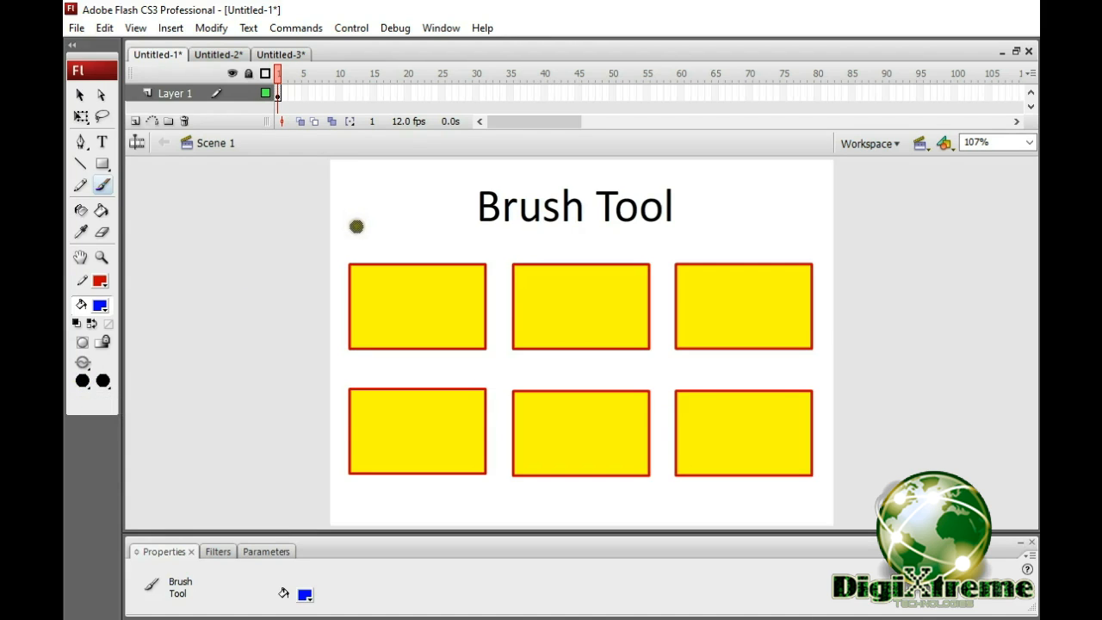
# In the Untitled-3 document, paint a thick horizontal blue stroke and another below it with the fourth-smallest brush size.
pyautogui.click(286, 54)
pyautogui.moveTo(419, 238); pyautogui.dragTo(702, 232)
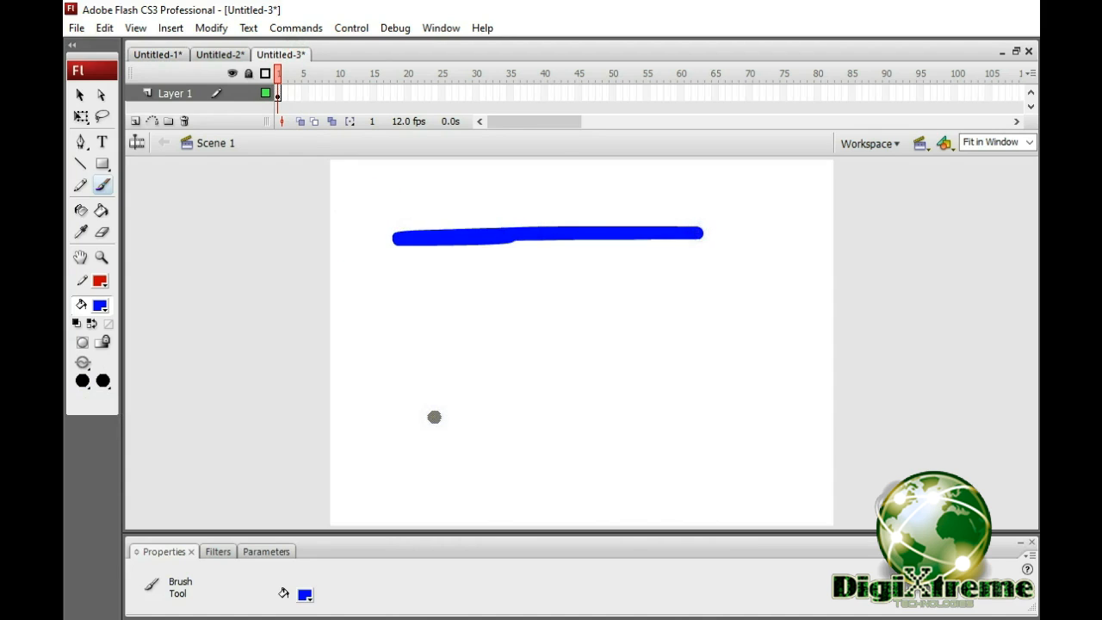
pyautogui.click(85, 383)
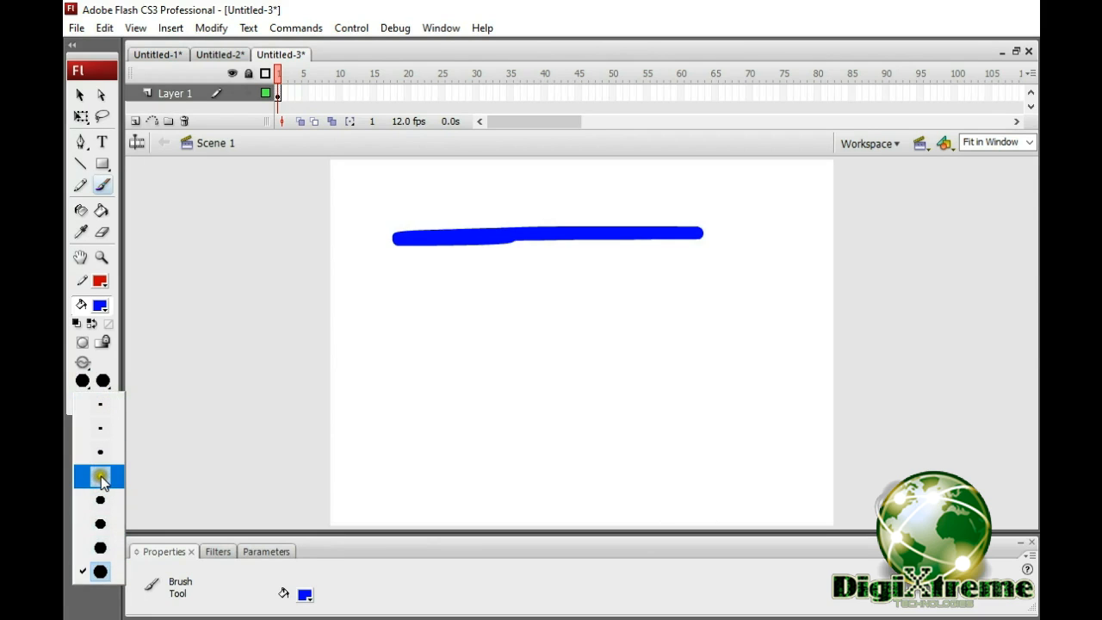
pyautogui.click(101, 477)
pyautogui.moveTo(399, 277); pyautogui.dragTo(758, 276)
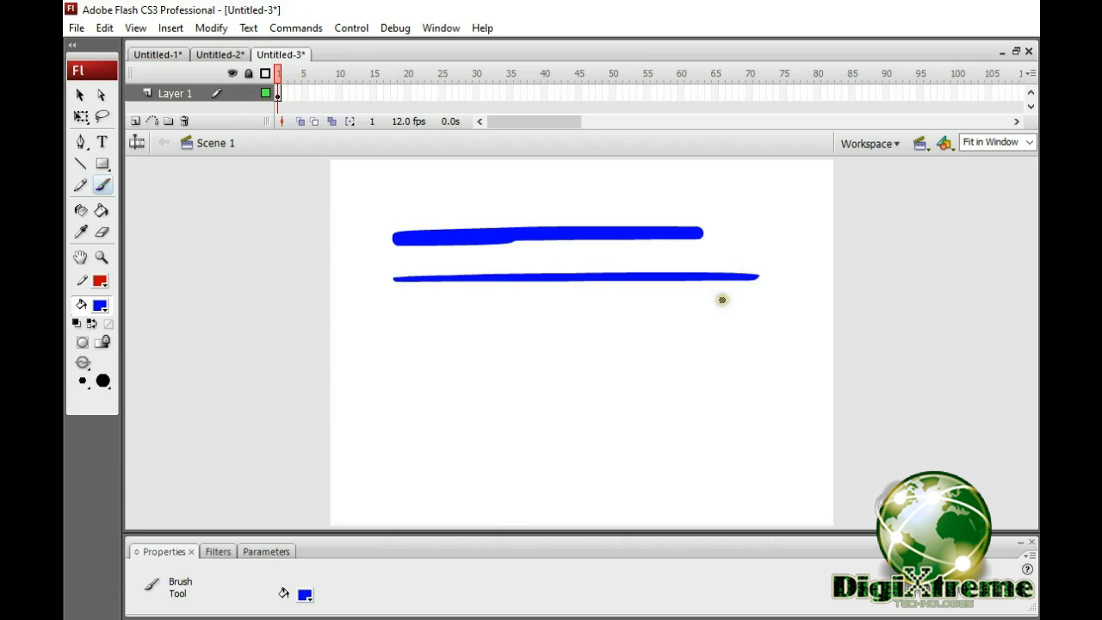
# Paint a thin horizontal blue stroke below the other two using the smallest brush size.
pyautogui.click(89, 397)
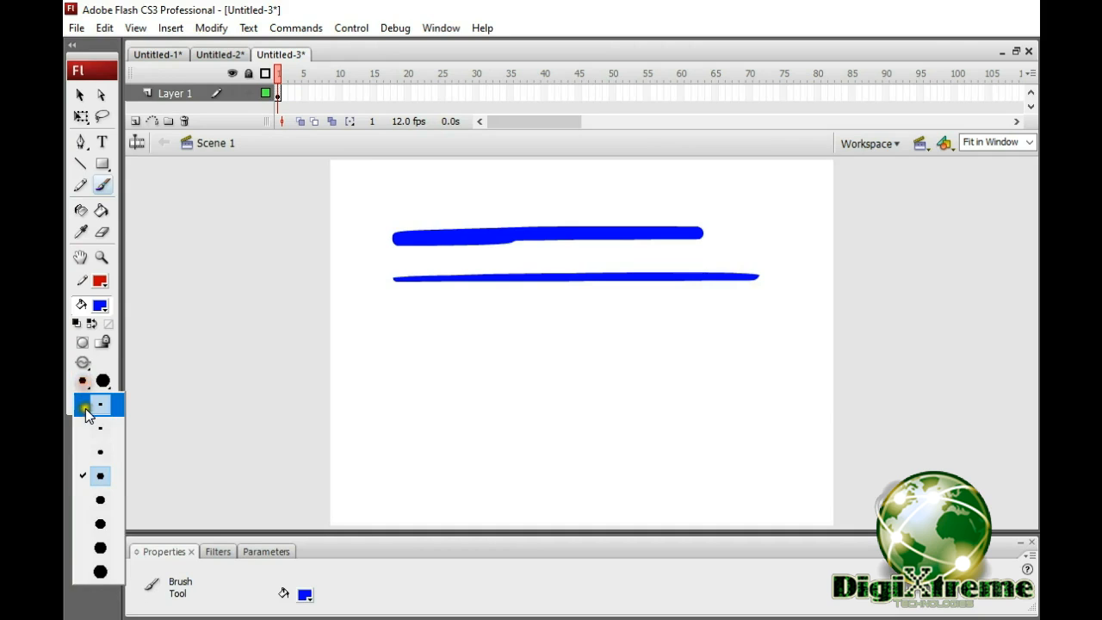
pyautogui.click(90, 407)
pyautogui.moveTo(396, 328); pyautogui.dragTo(774, 336)
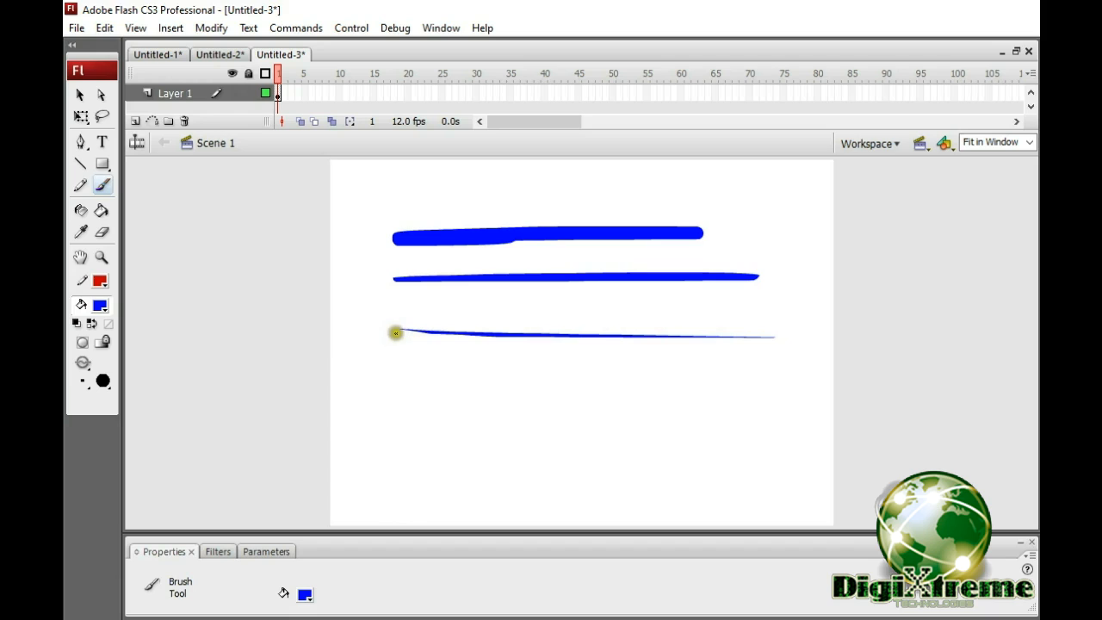
pyautogui.moveTo(396, 333); pyautogui.dragTo(778, 336)
# Set the largest brush size with the vertical oval brush shape and paint horizontal and vertical strokes around the canvas.
pyautogui.click(85, 384)
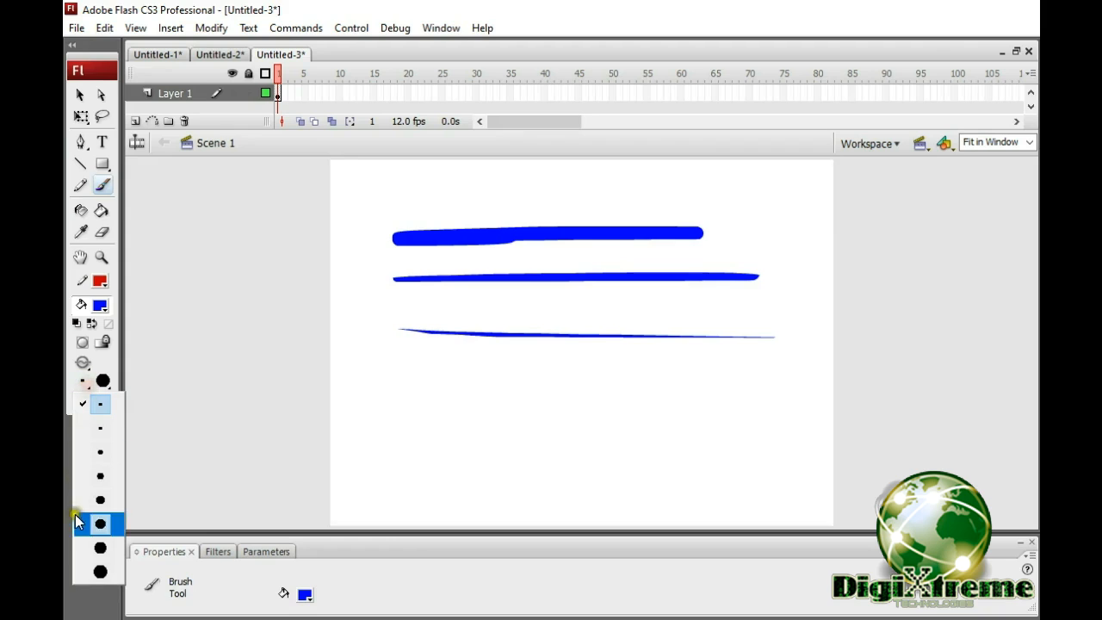
pyautogui.click(98, 572)
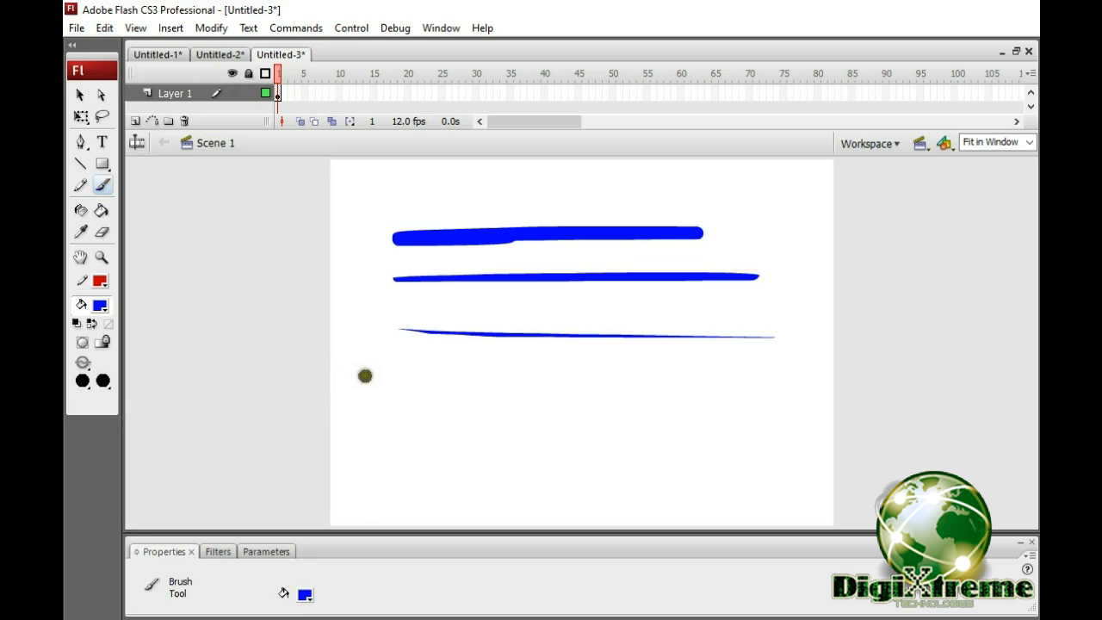
pyautogui.click(104, 381)
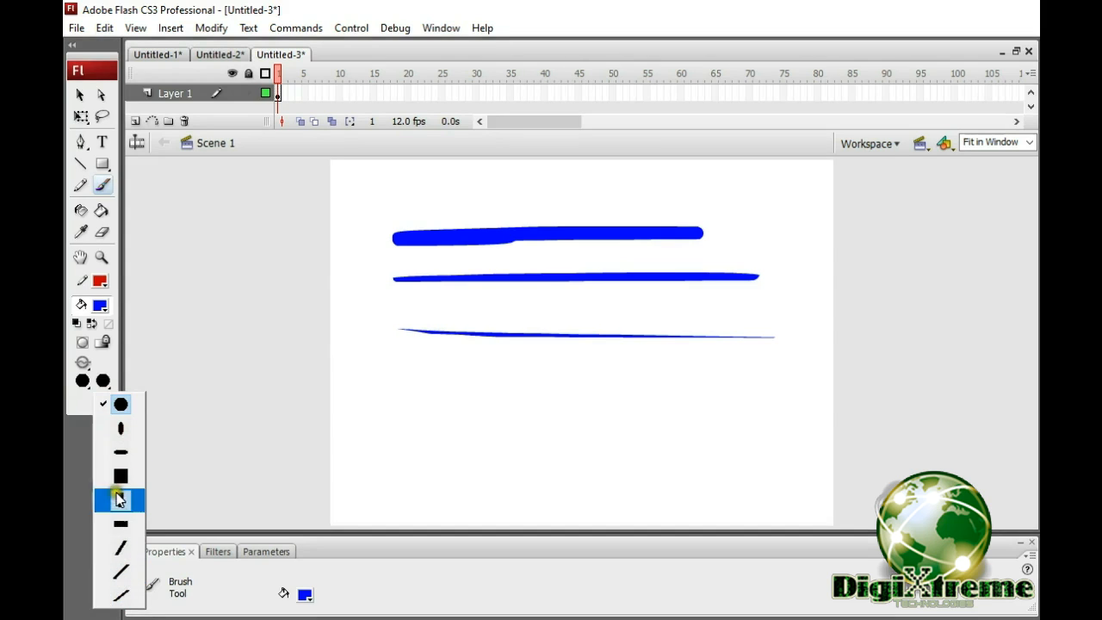
pyautogui.click(117, 431)
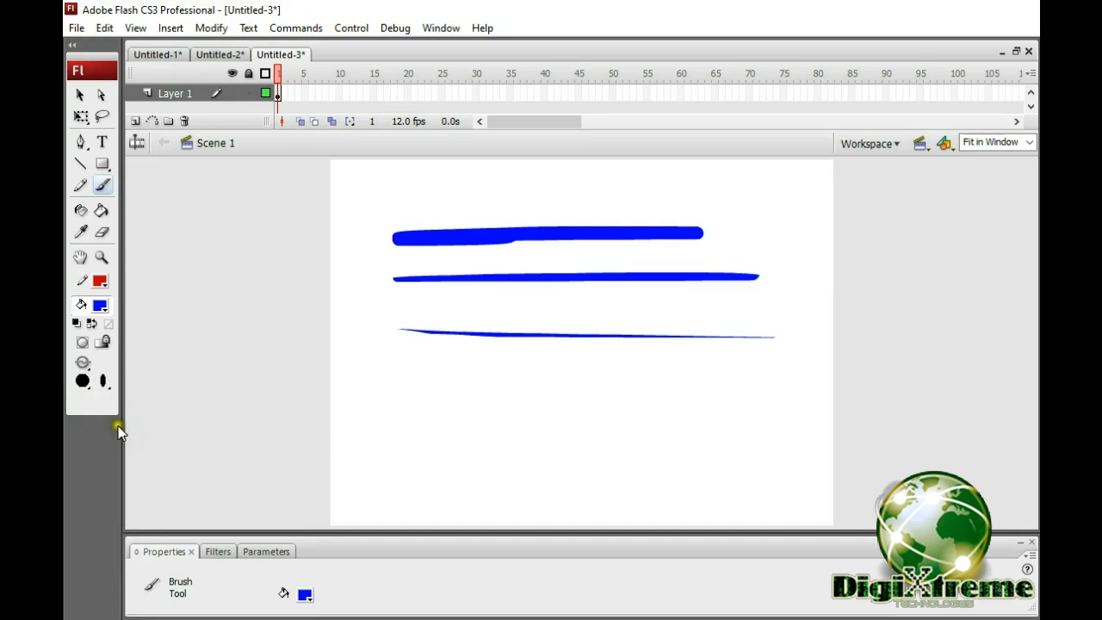
pyautogui.moveTo(427, 388)
pyautogui.mouseDown()
pyautogui.moveTo(730, 401)
pyautogui.moveTo(771, 392)
pyautogui.mouseUp()
pyautogui.moveTo(747, 453); pyautogui.dragTo(465, 479)
pyautogui.moveTo(367, 352); pyautogui.dragTo(413, 493)
pyautogui.moveTo(807, 228); pyautogui.dragTo(826, 379)
pyautogui.moveTo(765, 196); pyautogui.dragTo(777, 312)
pyautogui.moveTo(791, 397); pyautogui.dragTo(791, 501)
pyautogui.moveTo(353, 188); pyautogui.dragTo(354, 301)
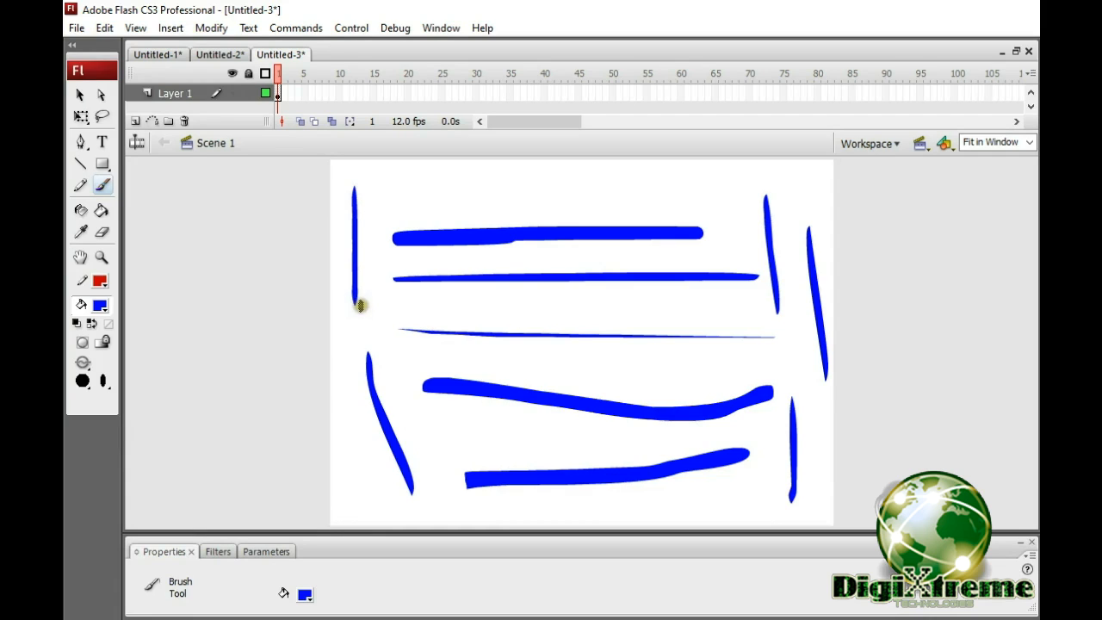
# Choose the steepest slanted-line brush shape and paint several short and curved strokes in the gaps between the existing ones.
pyautogui.click(107, 385)
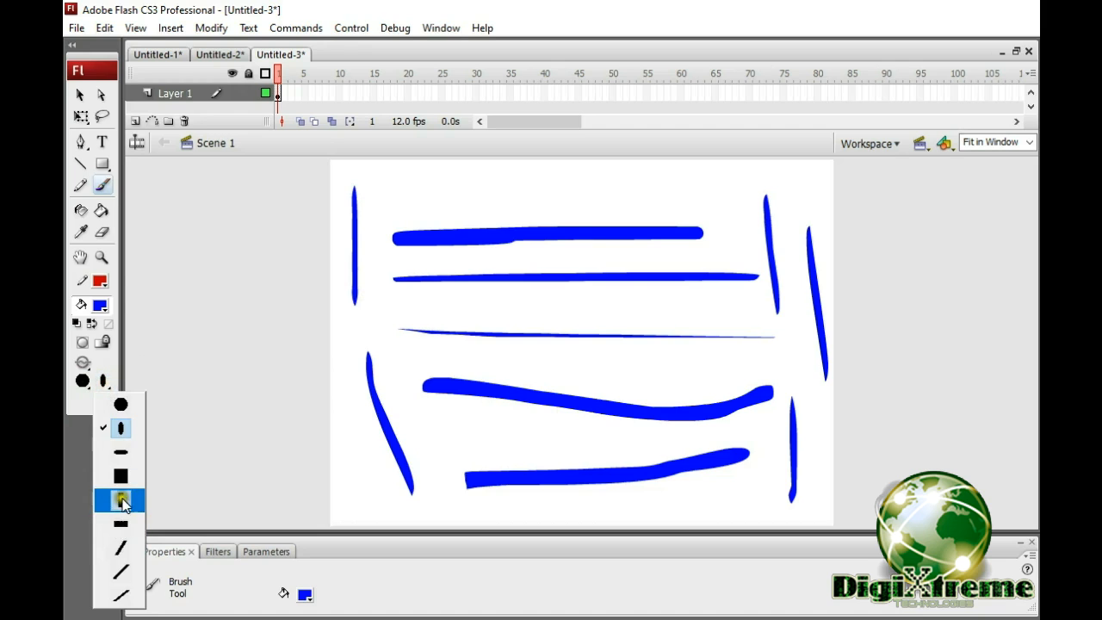
pyautogui.click(118, 555)
pyautogui.moveTo(441, 422); pyautogui.dragTo(566, 422)
pyautogui.moveTo(544, 350); pyautogui.dragTo(716, 373)
pyautogui.moveTo(568, 307); pyautogui.dragTo(701, 305)
pyautogui.moveTo(492, 186)
pyautogui.mouseDown()
pyautogui.moveTo(658, 192)
pyautogui.moveTo(708, 162)
pyautogui.mouseUp()
pyautogui.moveTo(453, 173)
pyautogui.mouseDown()
pyautogui.moveTo(435, 177)
pyautogui.moveTo(435, 210)
pyautogui.moveTo(450, 207)
pyautogui.mouseUp()
pyautogui.moveTo(368, 443)
pyautogui.mouseDown()
pyautogui.moveTo(336, 498)
pyautogui.moveTo(372, 505)
pyautogui.mouseUp()
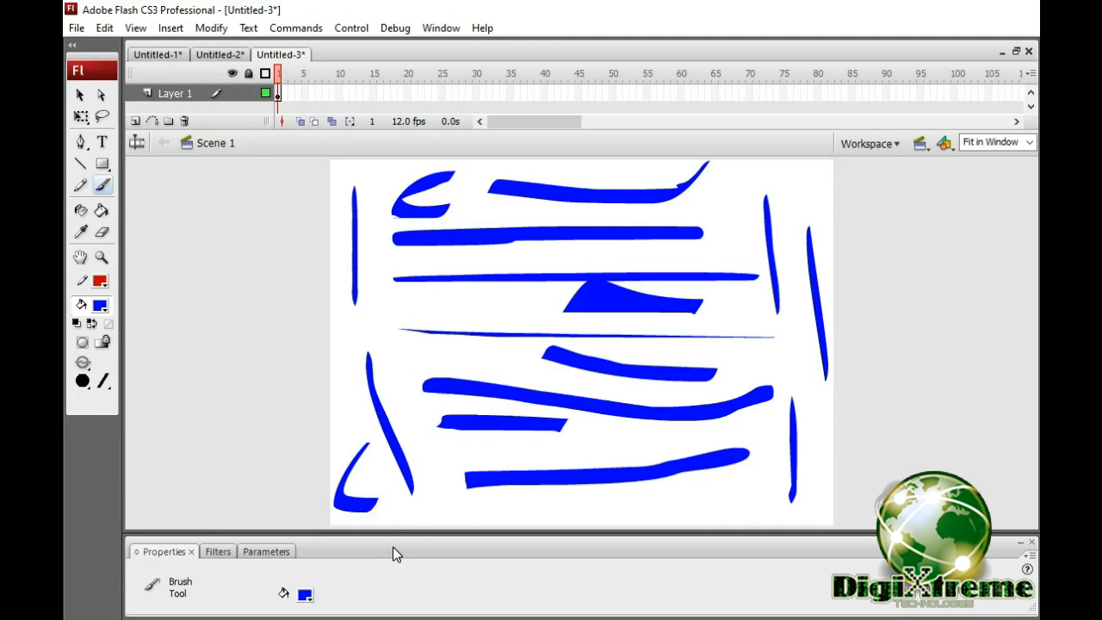
# Restore the round brush shape and switch to the Untitled-1 document.
pyautogui.click(109, 386)
pyautogui.click(118, 399)
pyautogui.click(163, 54)
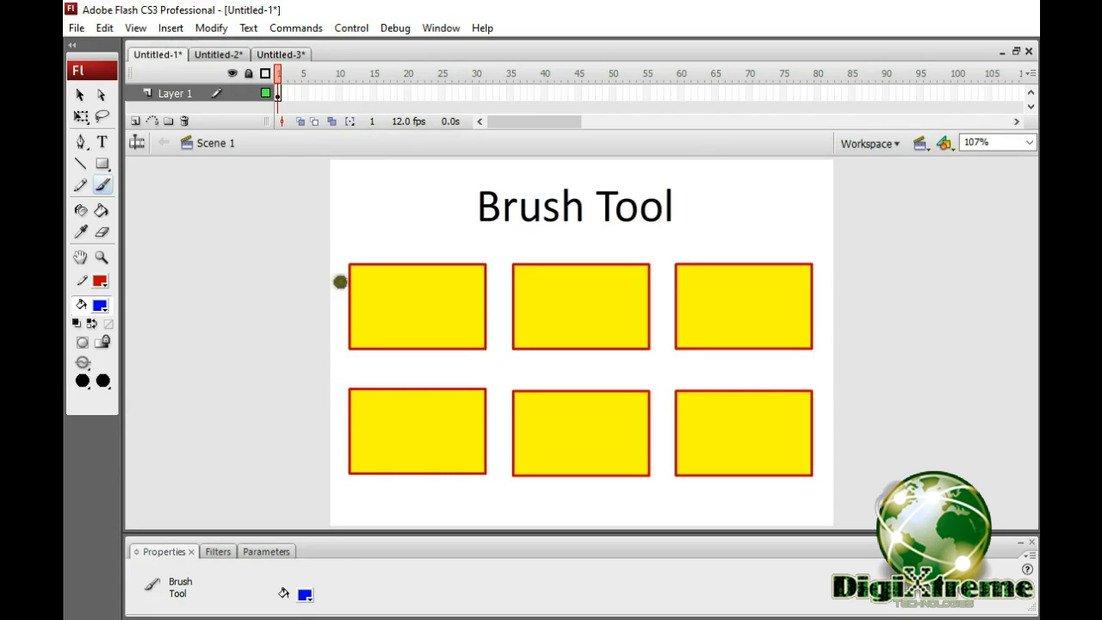
# Set the brush mode to Paint Normal and paint blue over the first rectangle in the upper row, including its outline.
pyautogui.click(89, 363)
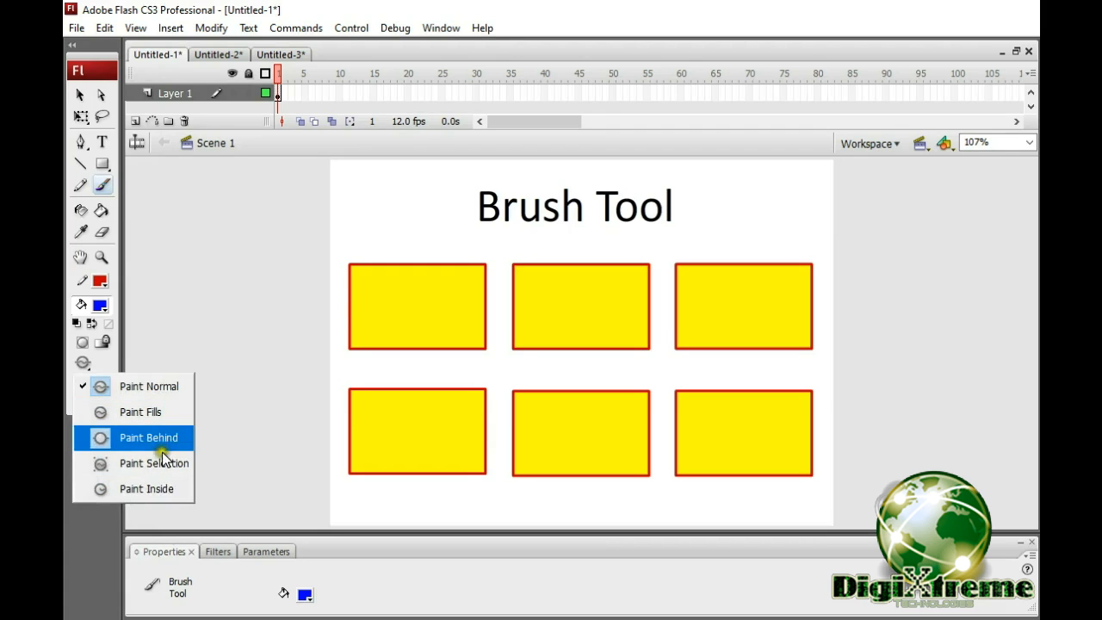
pyautogui.click(157, 390)
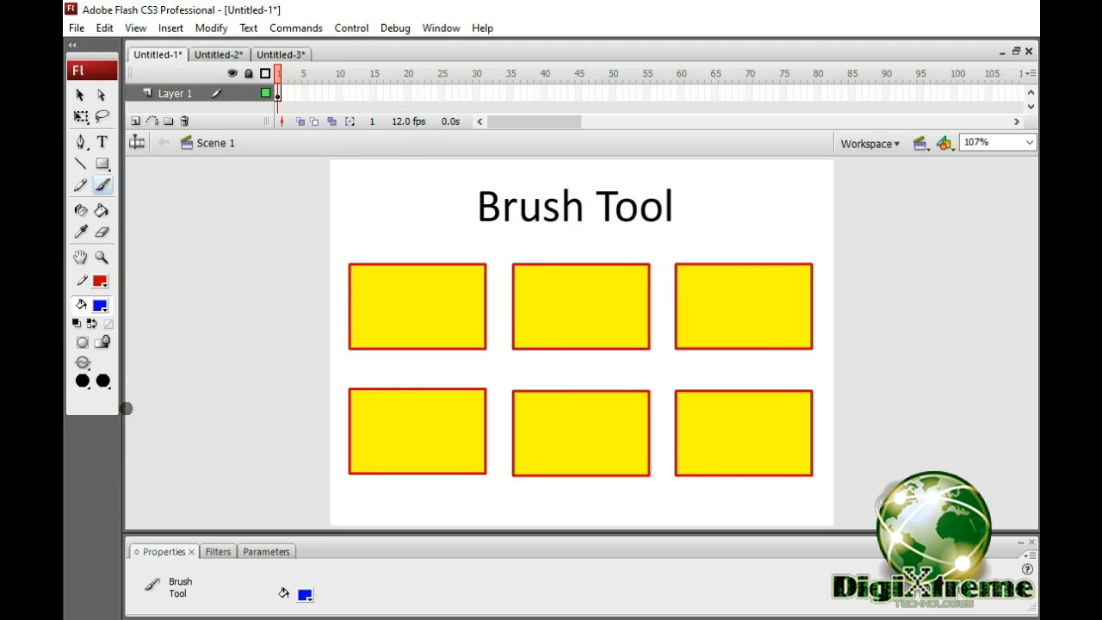
pyautogui.click(86, 370)
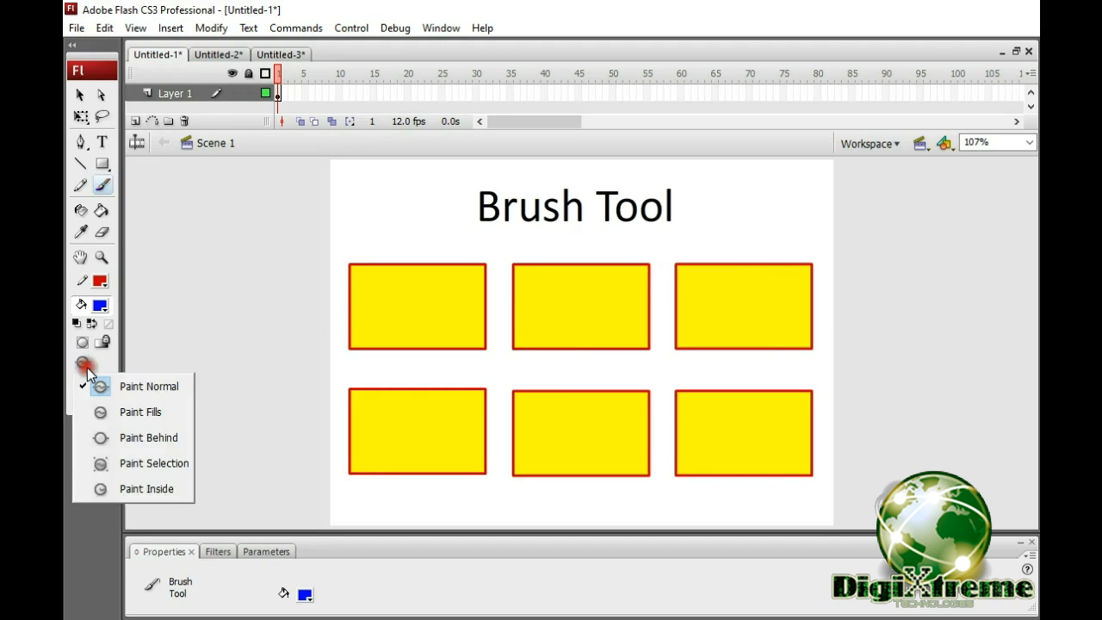
pyautogui.click(150, 389)
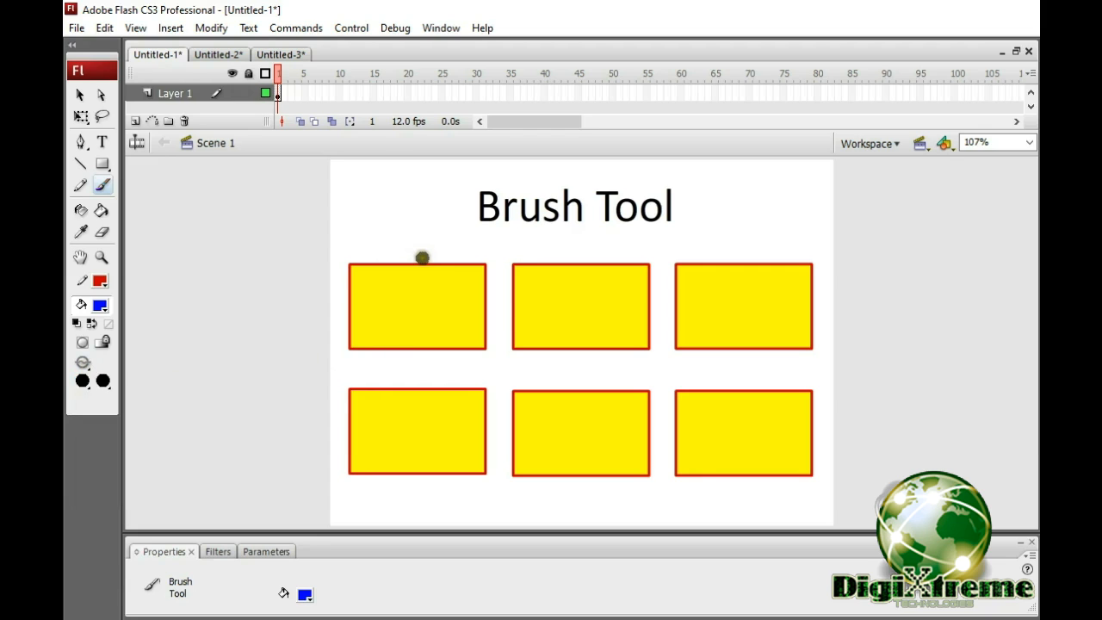
pyautogui.moveTo(422, 252)
pyautogui.mouseDown()
pyautogui.moveTo(350, 293)
pyautogui.moveTo(465, 269)
pyautogui.moveTo(376, 278)
pyautogui.moveTo(470, 284)
pyautogui.moveTo(448, 279)
pyautogui.moveTo(478, 269)
pyautogui.moveTo(338, 271)
pyautogui.moveTo(346, 338)
pyautogui.moveTo(491, 355)
pyautogui.moveTo(499, 276)
pyautogui.moveTo(445, 288)
pyautogui.moveTo(429, 314)
pyautogui.moveTo(367, 332)
pyautogui.moveTo(474, 314)
pyautogui.mouseUp()
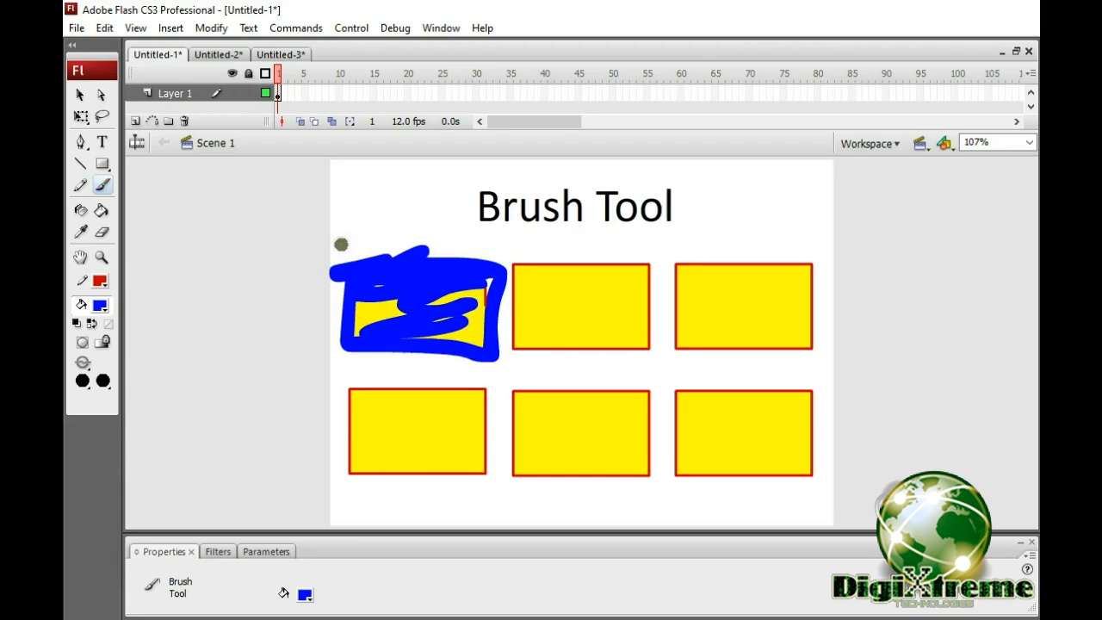
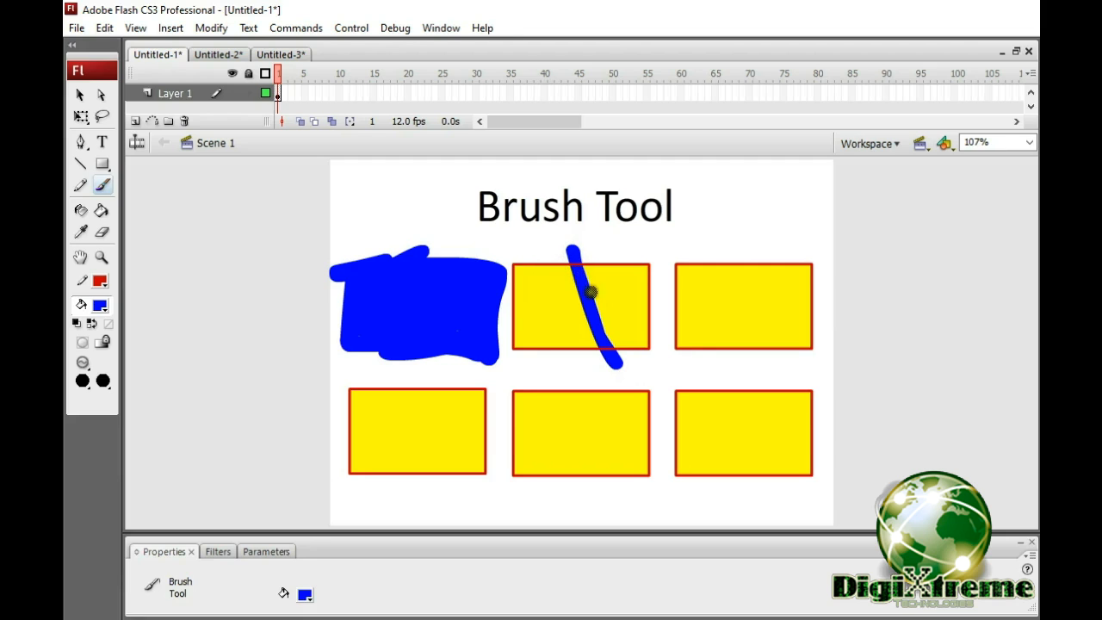
# Paint blue over the second rectangle in the upper row and slightly beyond its edges in Paint Fills mode.
pyautogui.moveTo(648, 254); pyautogui.dragTo(651, 358)
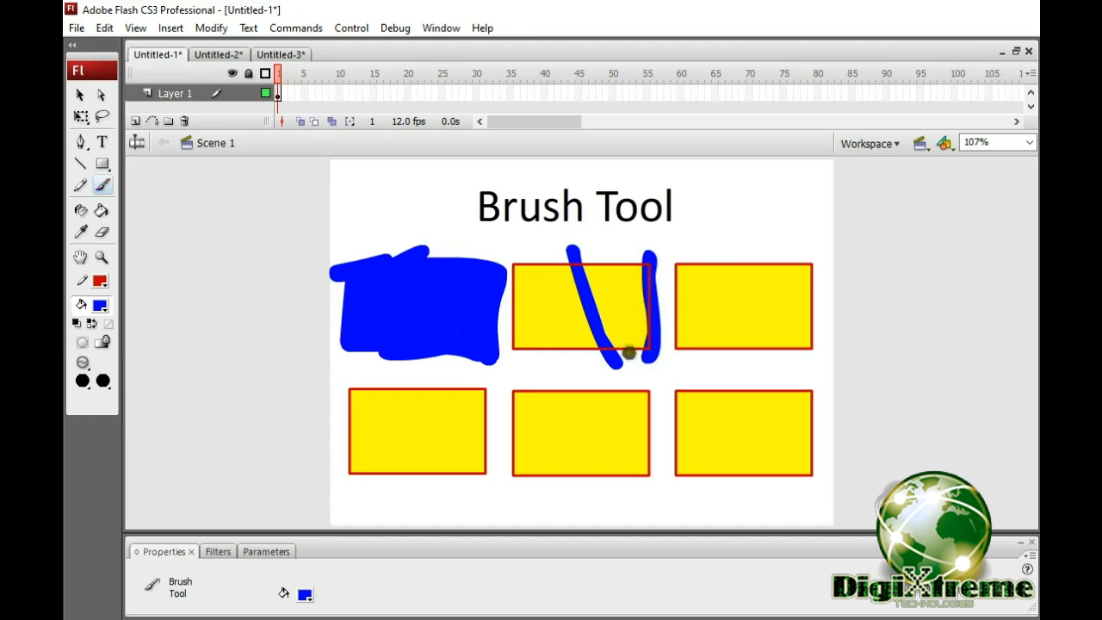
pyautogui.moveTo(621, 250); pyautogui.dragTo(630, 369)
pyautogui.moveTo(634, 270)
pyautogui.mouseDown()
pyautogui.moveTo(638, 365)
pyautogui.moveTo(625, 268)
pyautogui.moveTo(634, 367)
pyautogui.moveTo(633, 295)
pyautogui.mouseUp()
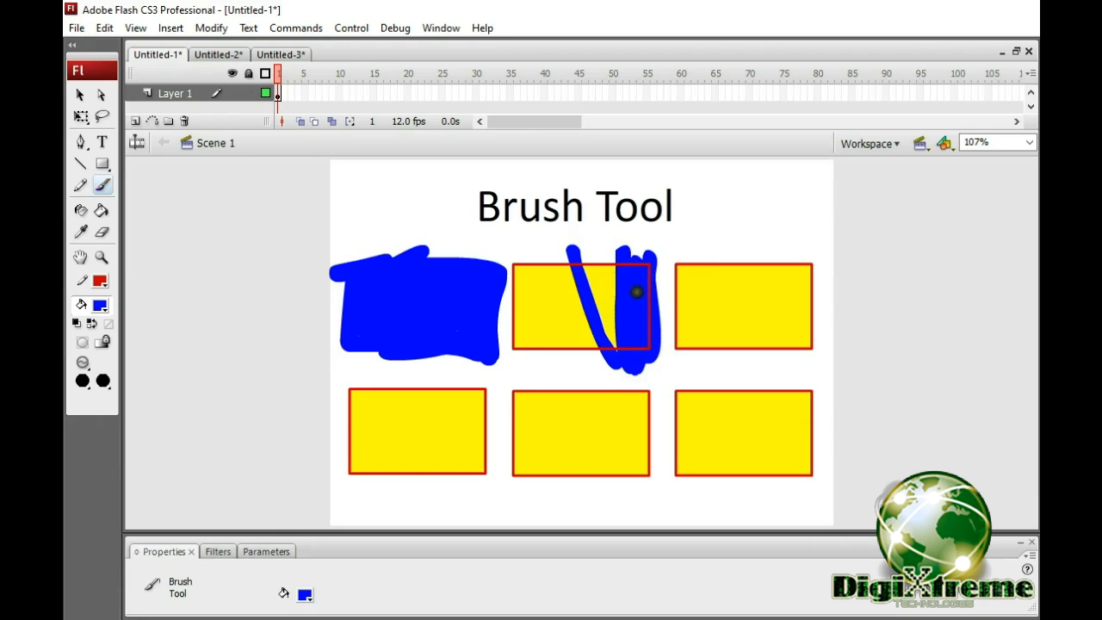
pyautogui.moveTo(635, 356)
pyautogui.mouseDown()
pyautogui.moveTo(514, 347)
pyautogui.moveTo(578, 338)
pyautogui.moveTo(626, 345)
pyautogui.moveTo(522, 350)
pyautogui.mouseUp()
pyautogui.moveTo(515, 261); pyautogui.dragTo(529, 359)
pyautogui.moveTo(513, 289); pyautogui.dragTo(516, 357)
pyautogui.moveTo(510, 261)
pyautogui.mouseDown()
pyautogui.moveTo(641, 258)
pyautogui.moveTo(640, 271)
pyautogui.moveTo(525, 279)
pyautogui.moveTo(613, 292)
pyautogui.moveTo(523, 300)
pyautogui.moveTo(610, 300)
pyautogui.moveTo(529, 307)
pyautogui.moveTo(613, 318)
pyautogui.moveTo(607, 338)
pyautogui.moveTo(526, 338)
pyautogui.moveTo(526, 314)
pyautogui.moveTo(553, 329)
pyautogui.moveTo(608, 330)
pyautogui.moveTo(526, 324)
pyautogui.mouseUp()
pyautogui.moveTo(526, 280); pyautogui.dragTo(519, 304)
pyautogui.click(525, 279)
pyautogui.moveTo(616, 272); pyautogui.dragTo(612, 293)
pyautogui.click(534, 276)
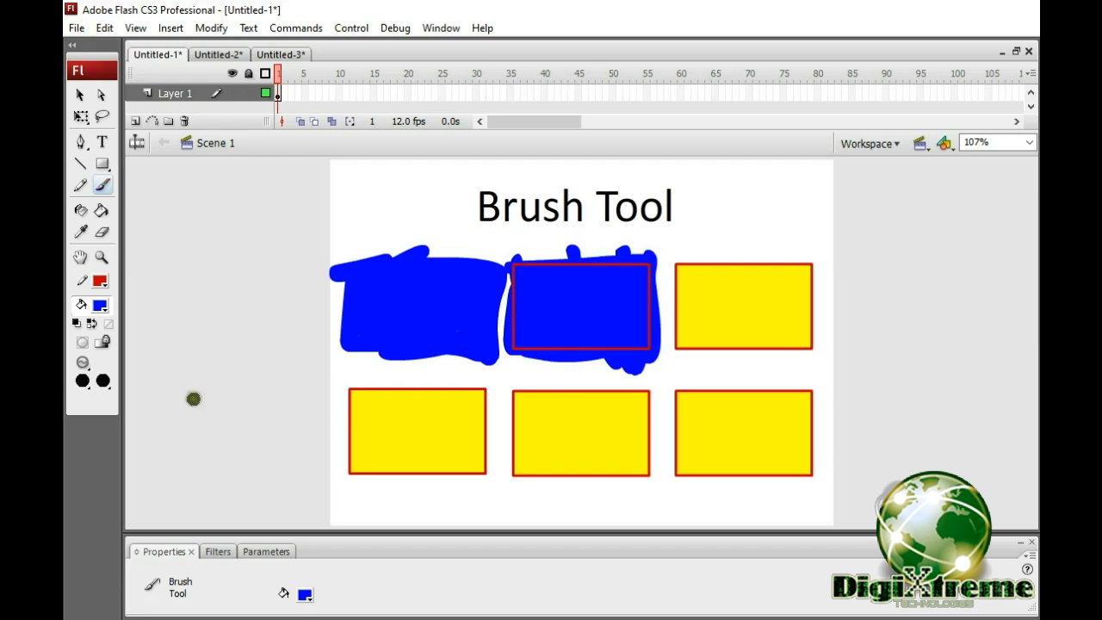
# Set the brush mode to Paint Behind and paint blue strokes across and around the third rectangle in the upper row.
pyautogui.click(81, 365)
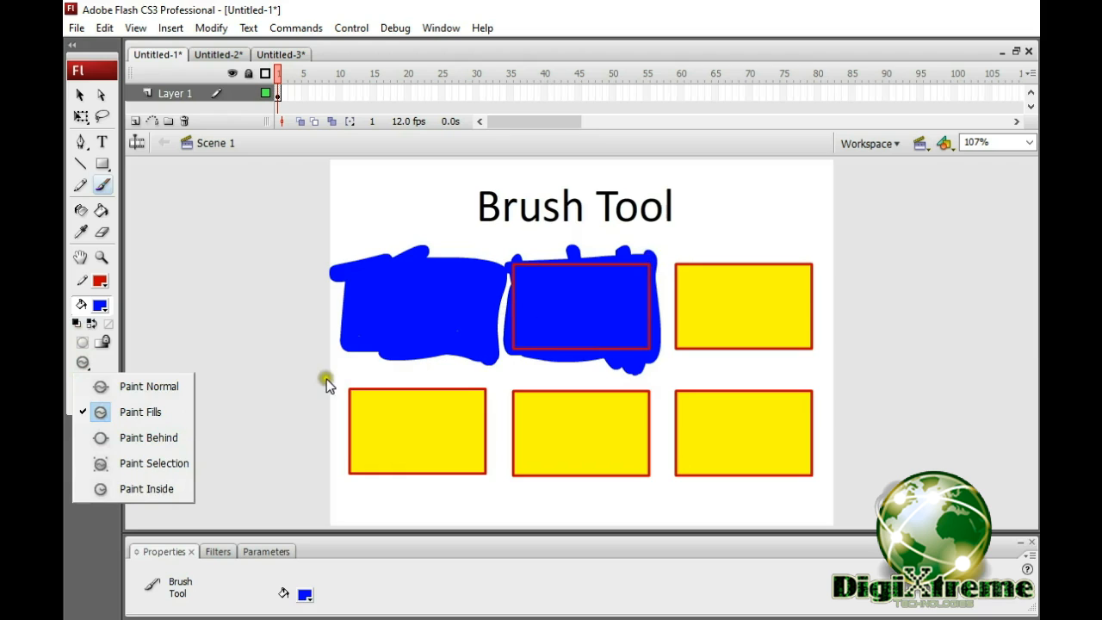
pyautogui.click(146, 440)
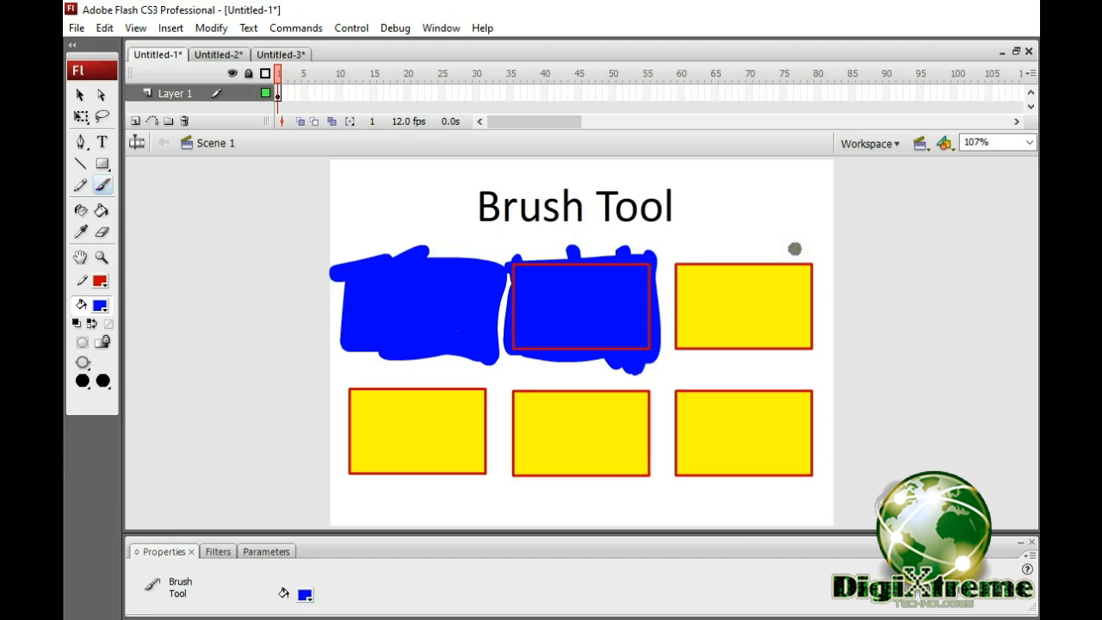
pyautogui.moveTo(784, 282); pyautogui.dragTo(703, 329)
pyautogui.moveTo(685, 279)
pyautogui.mouseDown()
pyautogui.moveTo(825, 325)
pyautogui.moveTo(777, 324)
pyautogui.mouseUp()
pyautogui.moveTo(693, 249)
pyautogui.mouseDown()
pyautogui.moveTo(693, 238)
pyautogui.moveTo(801, 373)
pyautogui.mouseUp()
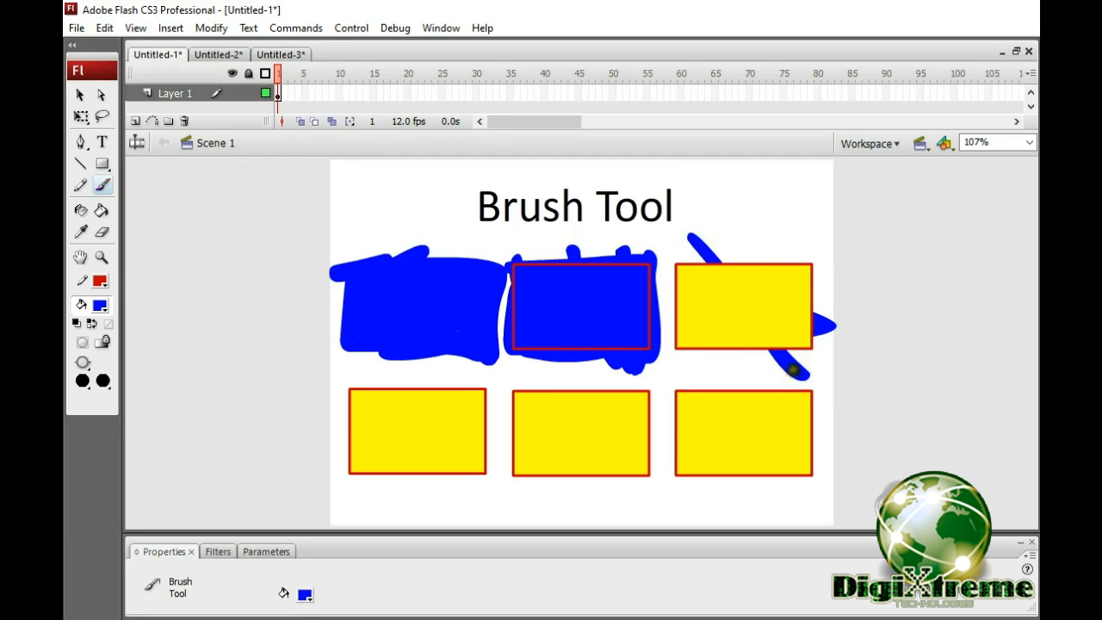
pyautogui.moveTo(758, 235); pyautogui.dragTo(722, 362)
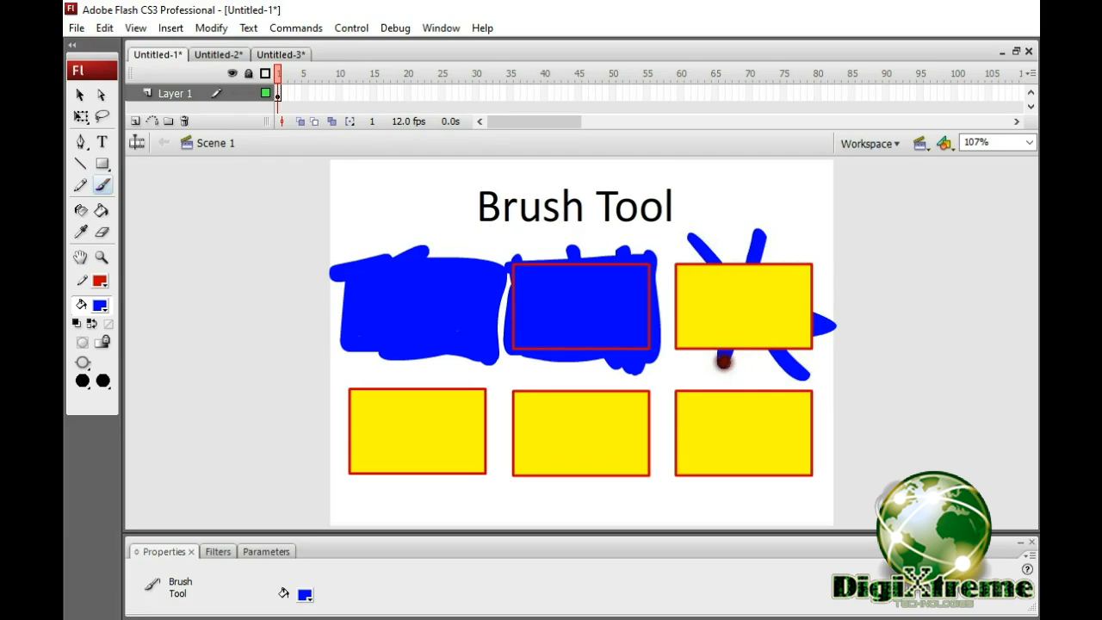
pyautogui.moveTo(730, 244); pyautogui.dragTo(737, 368)
pyautogui.moveTo(825, 277)
pyautogui.mouseDown()
pyautogui.moveTo(809, 263)
pyautogui.moveTo(676, 327)
pyautogui.moveTo(688, 353)
pyautogui.moveTo(764, 355)
pyautogui.moveTo(818, 329)
pyautogui.moveTo(786, 265)
pyautogui.moveTo(697, 267)
pyautogui.moveTo(674, 298)
pyautogui.moveTo(677, 330)
pyautogui.mouseUp()
pyautogui.moveTo(680, 257)
pyautogui.mouseDown()
pyautogui.moveTo(826, 261)
pyautogui.moveTo(714, 346)
pyautogui.moveTo(744, 274)
pyautogui.moveTo(800, 366)
pyautogui.moveTo(767, 272)
pyautogui.moveTo(703, 266)
pyautogui.moveTo(732, 253)
pyautogui.moveTo(706, 239)
pyautogui.moveTo(811, 271)
pyautogui.moveTo(698, 378)
pyautogui.moveTo(675, 367)
pyautogui.mouseUp()
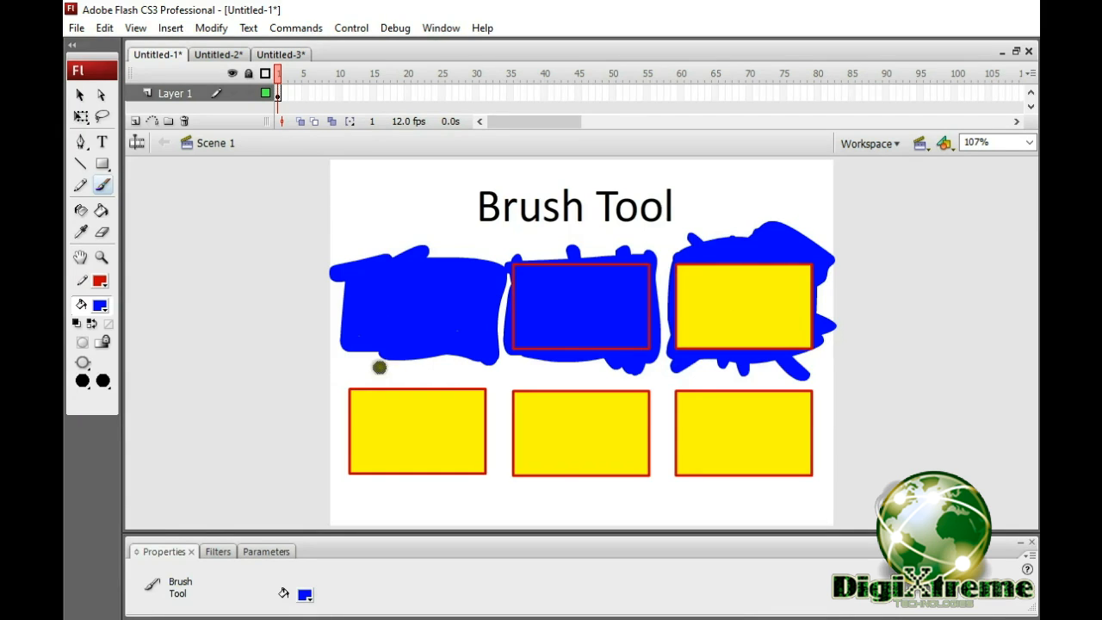
# Set the brush mode to Paint Inside and paint blue strokes starting inside the first rectangle in the lower row.
pyautogui.click(82, 362)
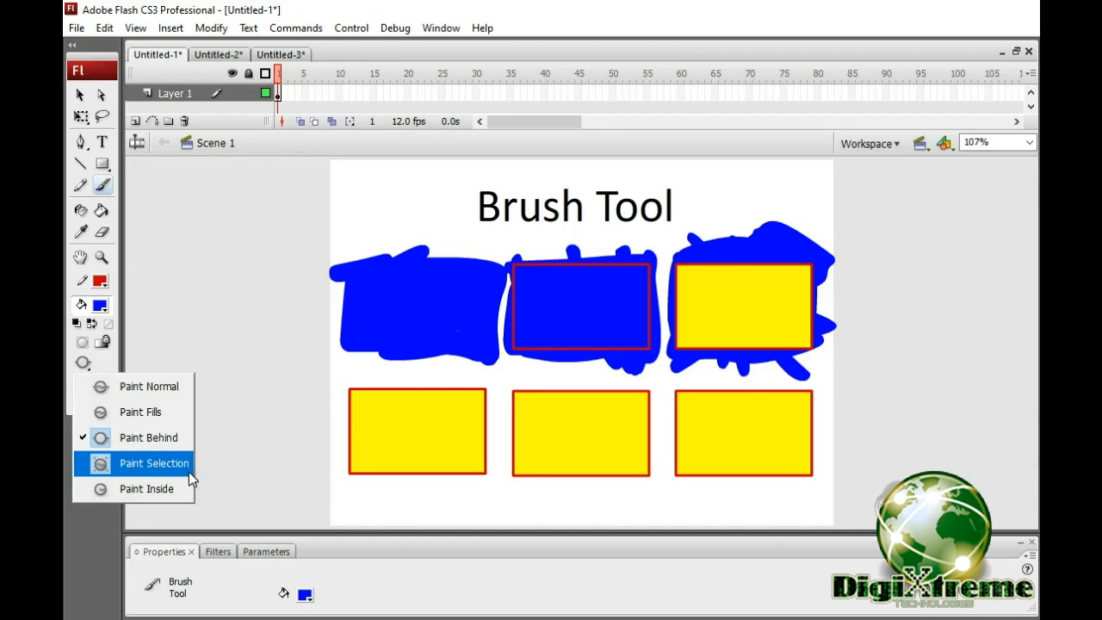
pyautogui.click(149, 490)
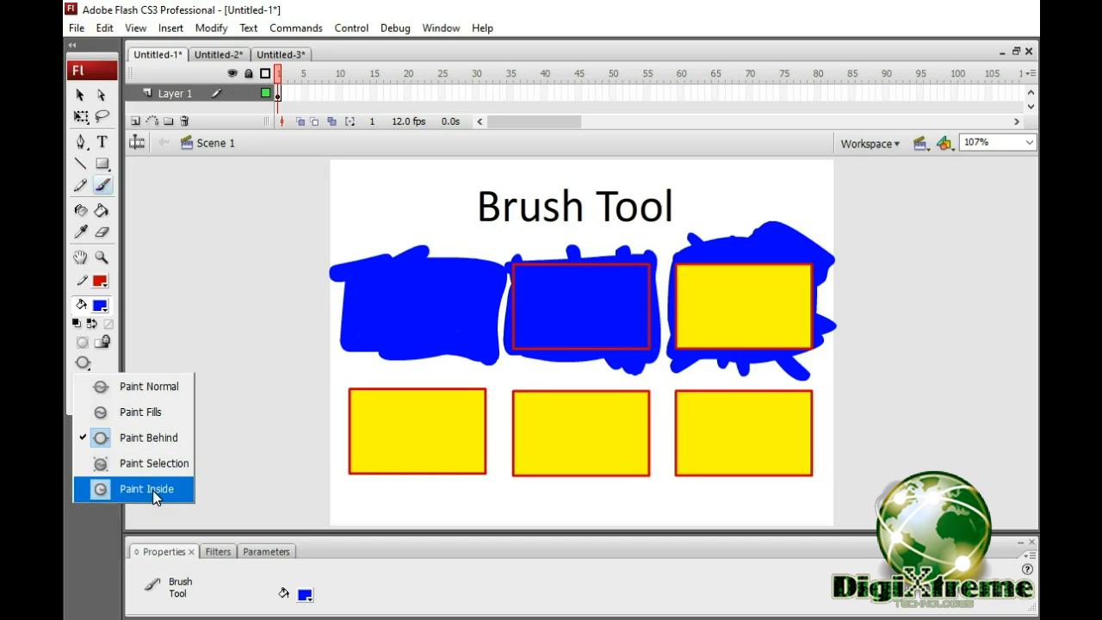
pyautogui.moveTo(361, 400); pyautogui.dragTo(482, 511)
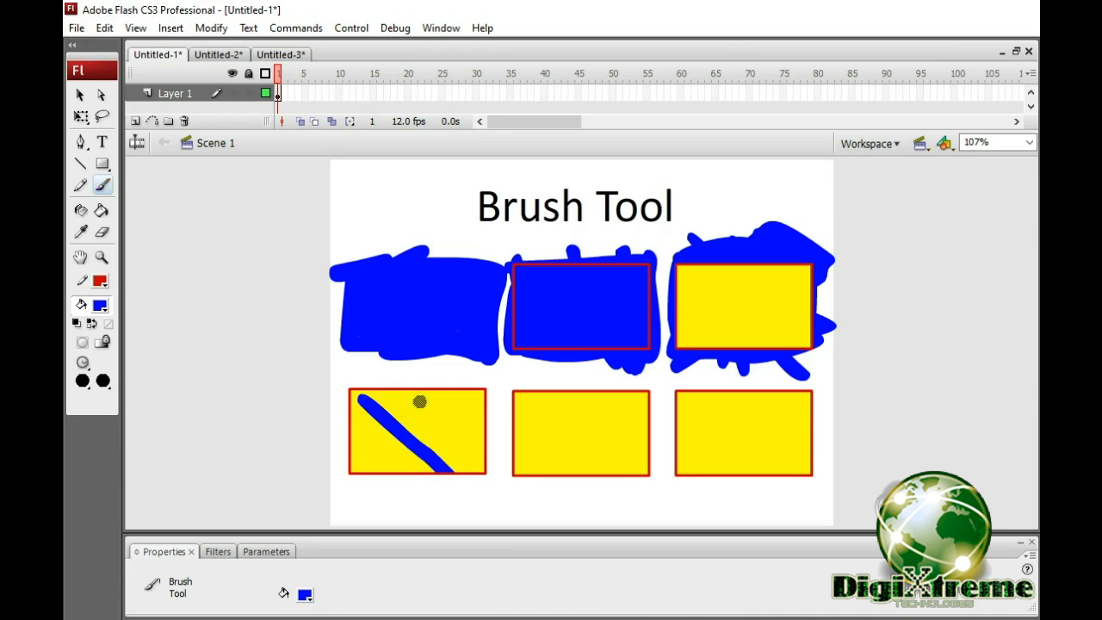
pyautogui.moveTo(419, 401)
pyautogui.mouseDown()
pyautogui.moveTo(474, 468)
pyautogui.moveTo(473, 497)
pyautogui.mouseUp()
pyautogui.moveTo(383, 436)
pyautogui.mouseDown()
pyautogui.moveTo(393, 499)
pyautogui.moveTo(384, 491)
pyautogui.mouseUp()
pyautogui.moveTo(366, 401)
pyautogui.mouseDown()
pyautogui.moveTo(469, 402)
pyautogui.moveTo(430, 467)
pyautogui.moveTo(349, 464)
pyautogui.moveTo(342, 406)
pyautogui.moveTo(387, 380)
pyautogui.moveTo(483, 387)
pyautogui.moveTo(479, 470)
pyautogui.moveTo(393, 457)
pyautogui.mouseUp()
pyautogui.moveTo(372, 397)
pyautogui.mouseDown()
pyautogui.moveTo(481, 395)
pyautogui.moveTo(485, 469)
pyautogui.mouseUp()
pyautogui.moveTo(370, 398)
pyautogui.mouseDown()
pyautogui.moveTo(479, 396)
pyautogui.moveTo(486, 469)
pyautogui.moveTo(497, 440)
pyautogui.moveTo(479, 389)
pyautogui.moveTo(381, 413)
pyautogui.moveTo(379, 405)
pyautogui.moveTo(473, 422)
pyautogui.moveTo(358, 395)
pyautogui.moveTo(432, 442)
pyautogui.moveTo(457, 491)
pyautogui.mouseUp()
pyautogui.moveTo(462, 406); pyautogui.dragTo(451, 506)
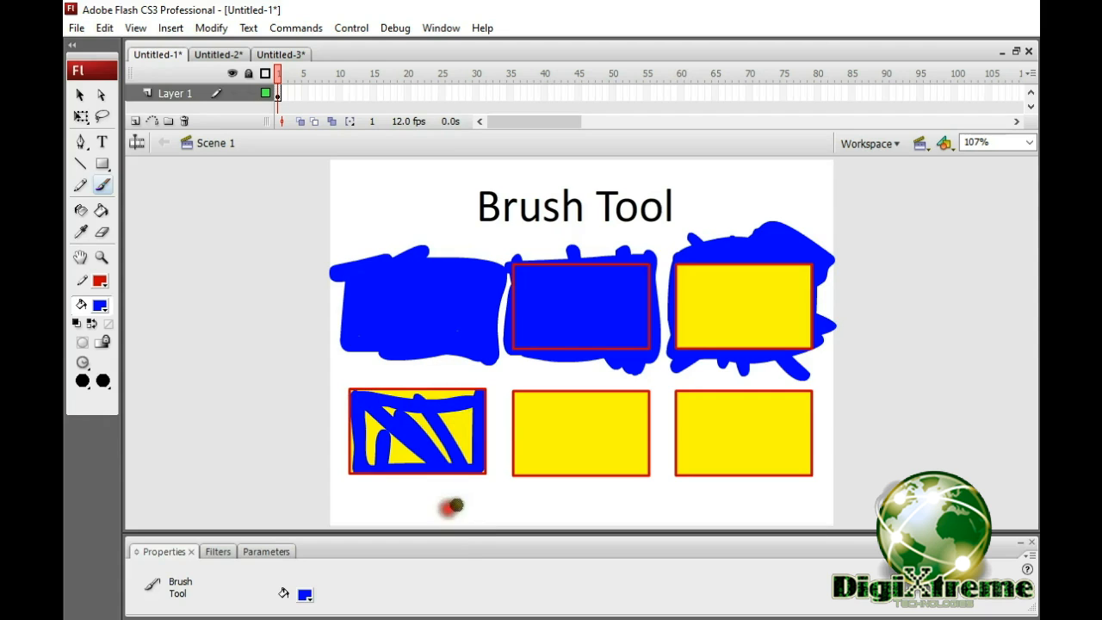
pyautogui.moveTo(471, 405)
pyautogui.mouseDown()
pyautogui.moveTo(464, 489)
pyautogui.moveTo(487, 473)
pyautogui.moveTo(473, 482)
pyautogui.mouseUp()
pyautogui.moveTo(475, 472)
pyautogui.mouseDown()
pyautogui.moveTo(461, 435)
pyautogui.moveTo(476, 400)
pyautogui.moveTo(381, 392)
pyautogui.moveTo(487, 413)
pyautogui.moveTo(377, 398)
pyautogui.moveTo(473, 395)
pyautogui.mouseUp()
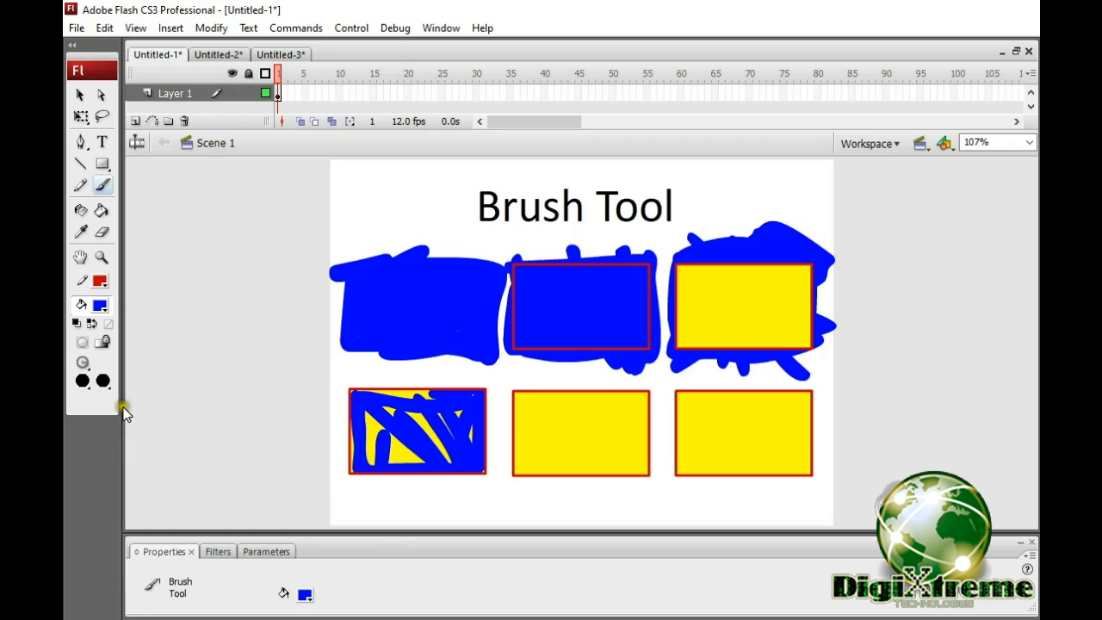
# Set the brush mode to Paint Selection and lasso a freehand area inside the second rectangle in the lower row.
pyautogui.click(81, 362)
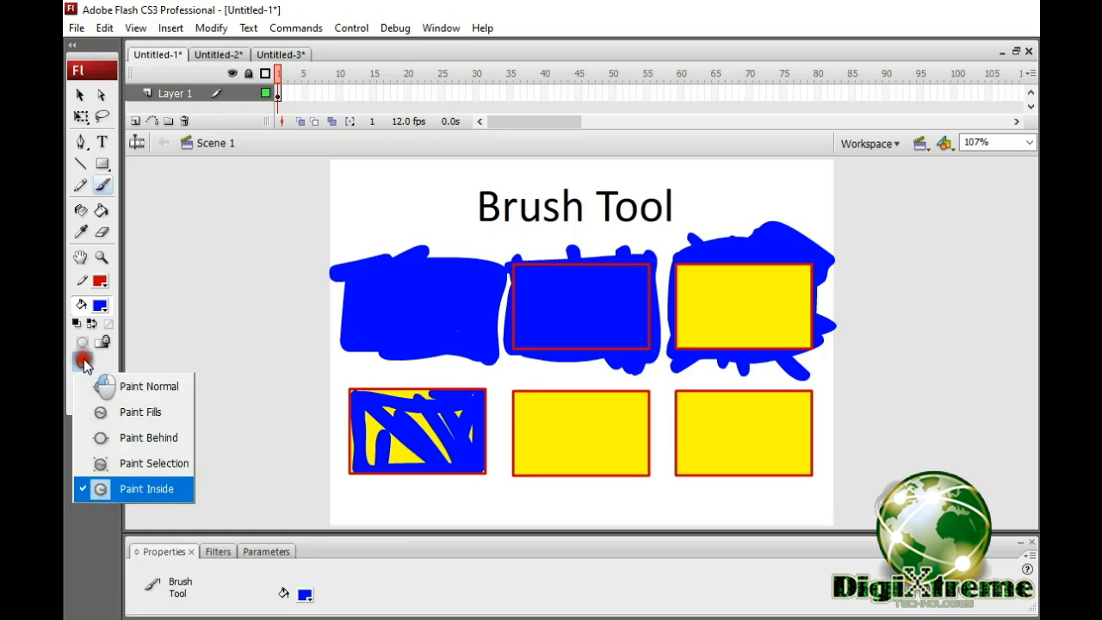
pyautogui.click(155, 465)
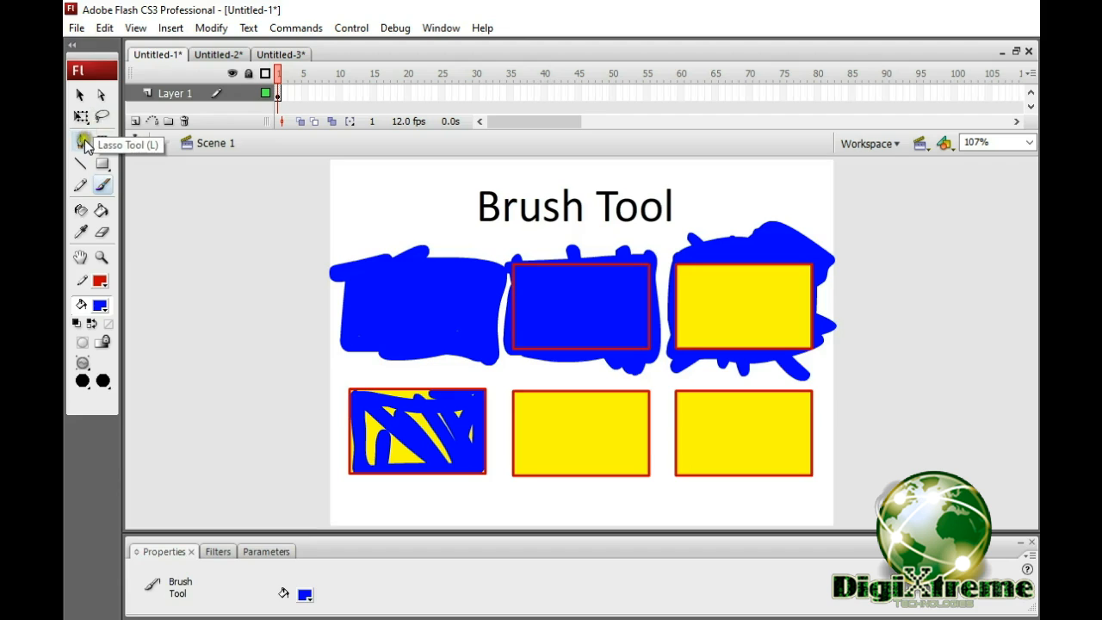
pyautogui.click(100, 117)
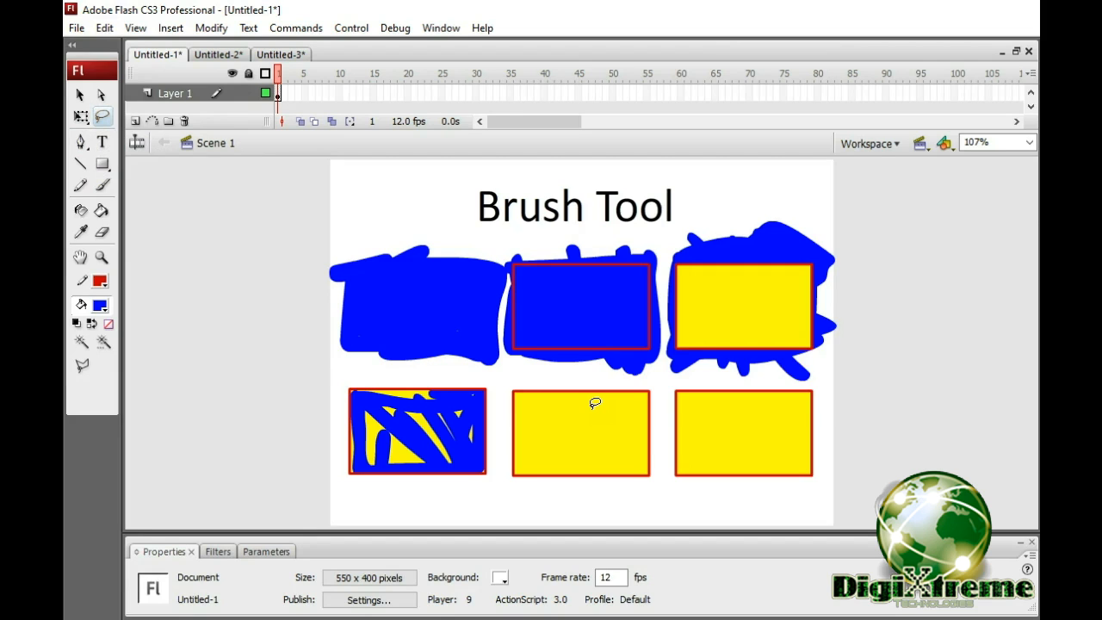
pyautogui.moveTo(594, 403)
pyautogui.mouseDown()
pyautogui.moveTo(537, 407)
pyautogui.moveTo(533, 431)
pyautogui.moveTo(543, 446)
pyautogui.moveTo(605, 457)
pyautogui.moveTo(592, 405)
pyautogui.mouseUp()
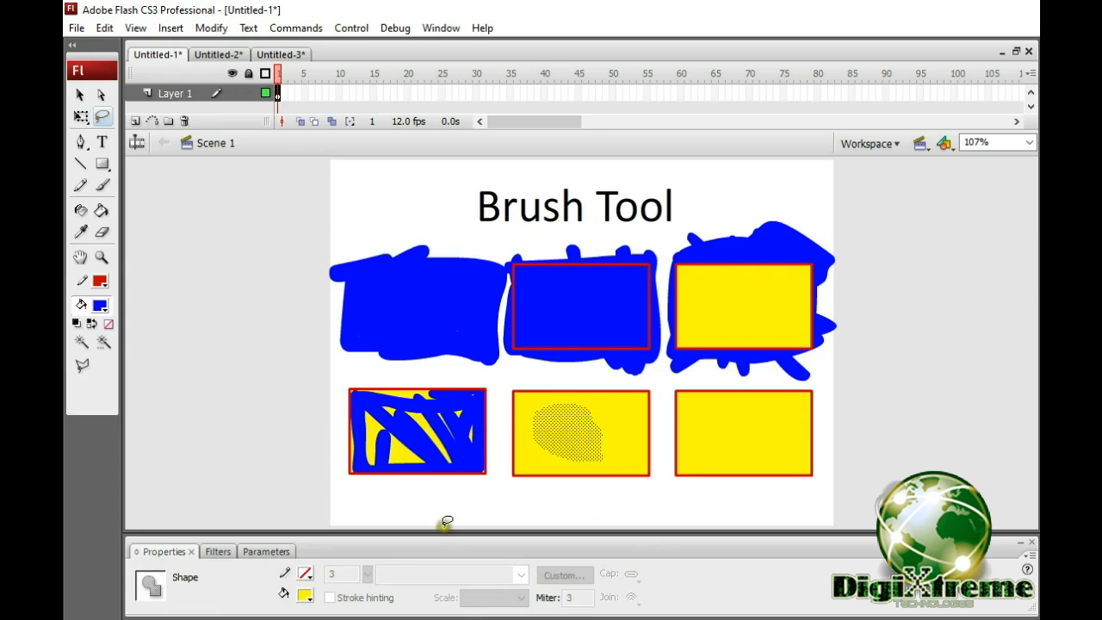
# Return to the Brush Tool in Paint Selection mode and try painting strokes across the unselected third rectangle in the lower row.
pyautogui.click(80, 94)
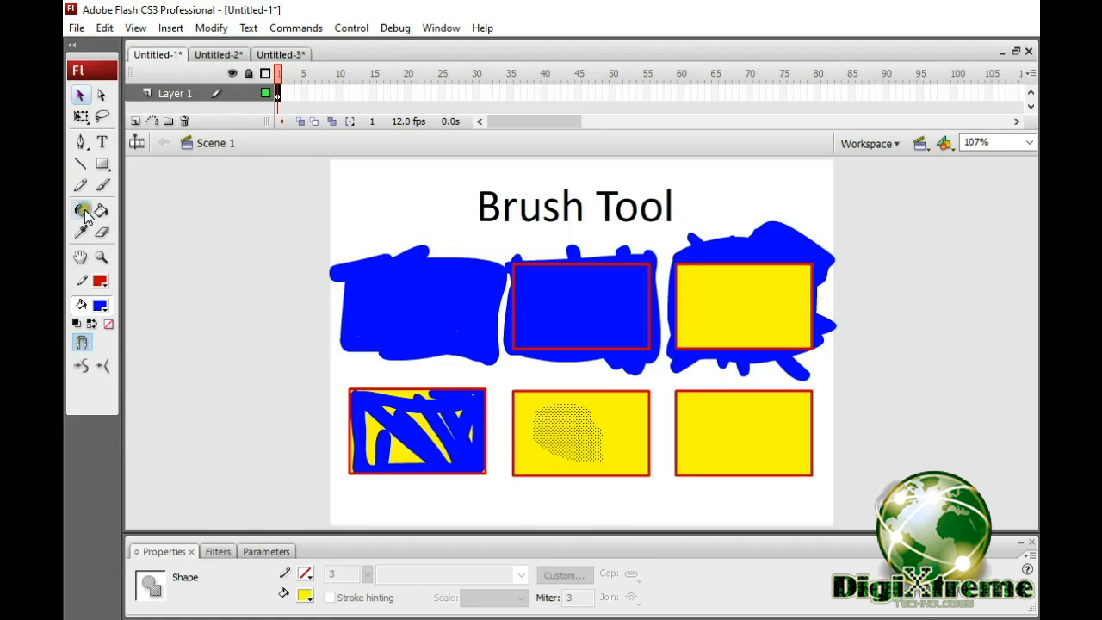
pyautogui.click(102, 184)
pyautogui.click(83, 360)
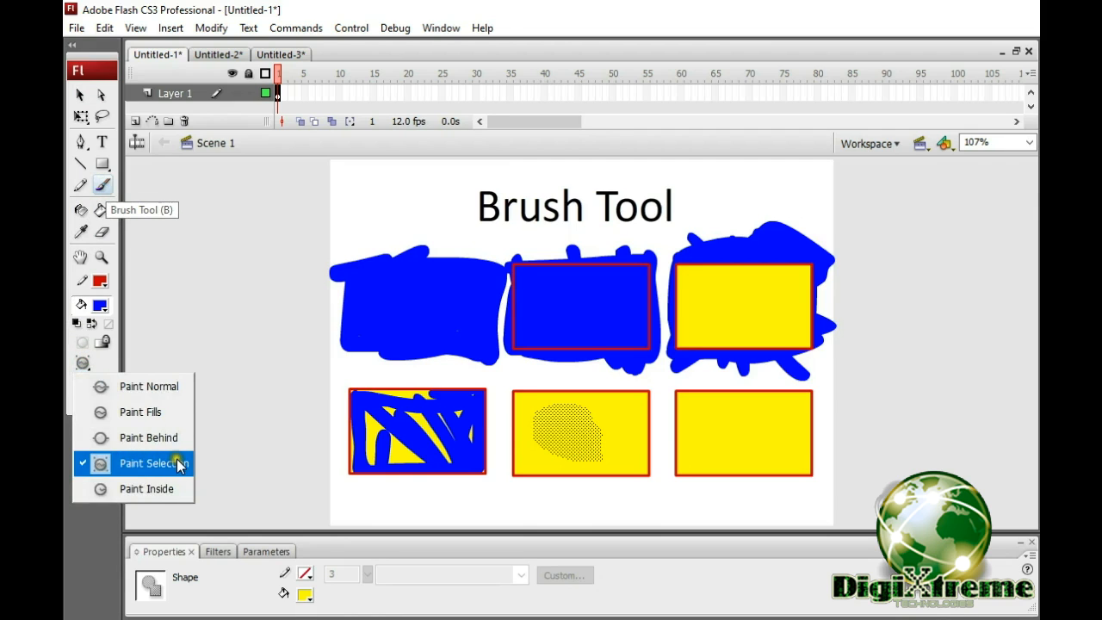
pyautogui.click(148, 463)
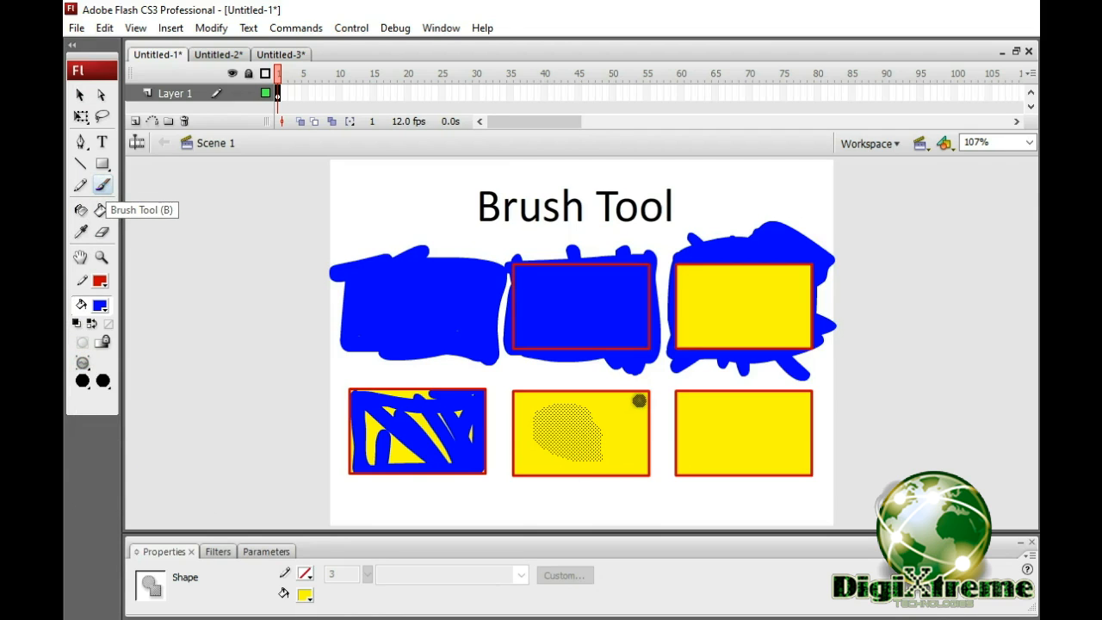
pyautogui.moveTo(637, 401)
pyautogui.mouseDown()
pyautogui.moveTo(622, 508)
pyautogui.moveTo(622, 494)
pyautogui.moveTo(802, 507)
pyautogui.mouseUp()
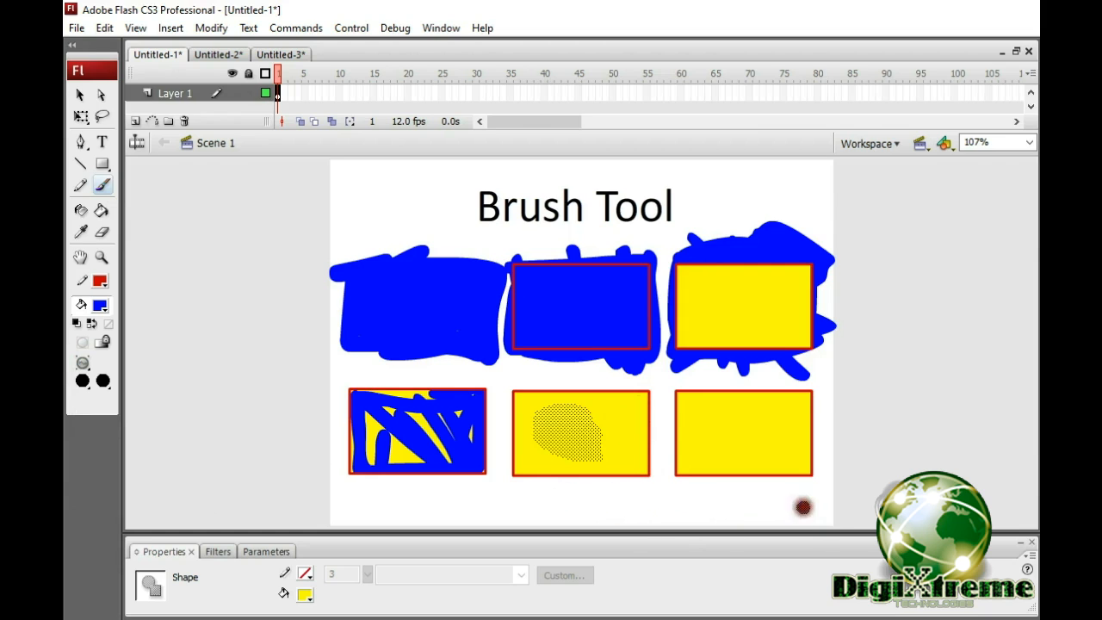
pyautogui.moveTo(812, 393); pyautogui.dragTo(641, 514)
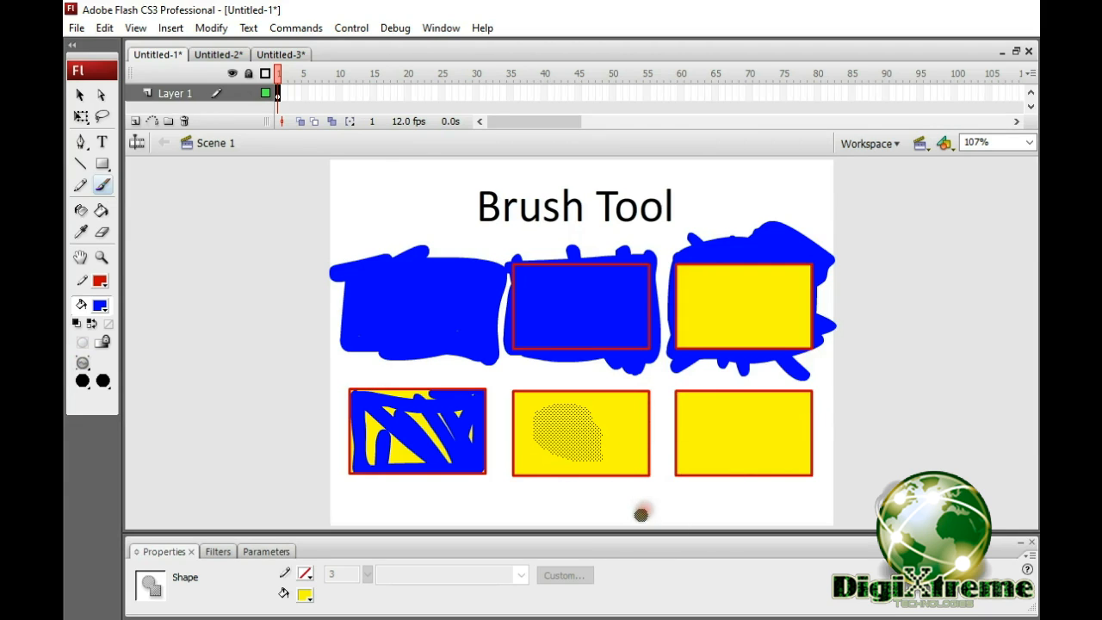
# Paint blue strokes across the second rectangle in the lower row until its lassoed area is completely covered.
pyautogui.moveTo(364, 474)
pyautogui.mouseDown()
pyautogui.moveTo(453, 478)
pyautogui.moveTo(636, 394)
pyautogui.mouseUp()
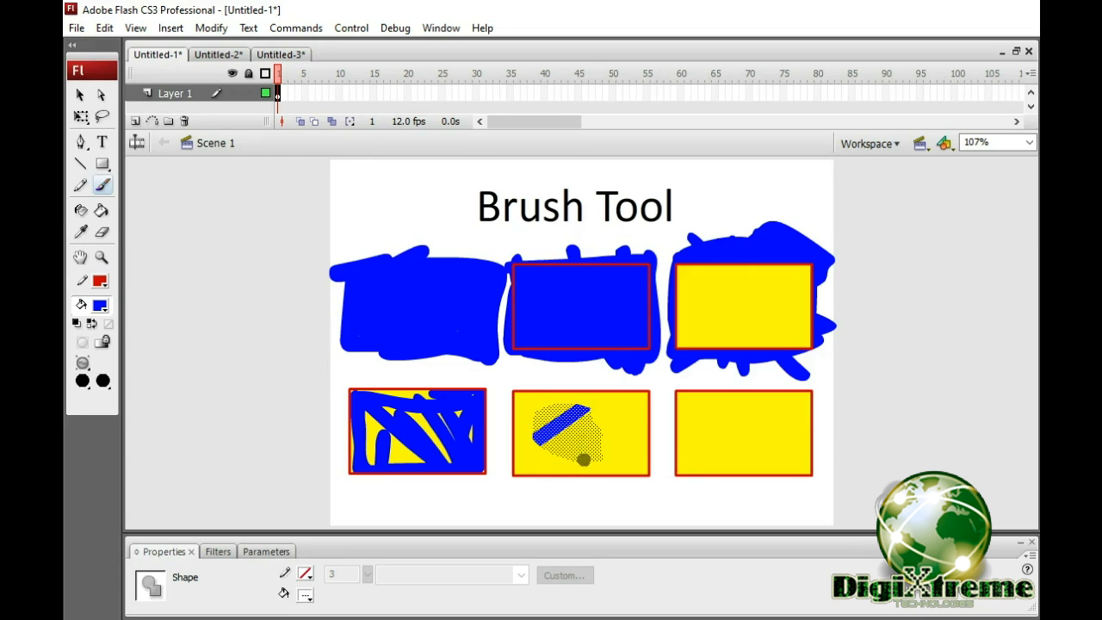
pyautogui.moveTo(613, 405); pyautogui.dragTo(534, 403)
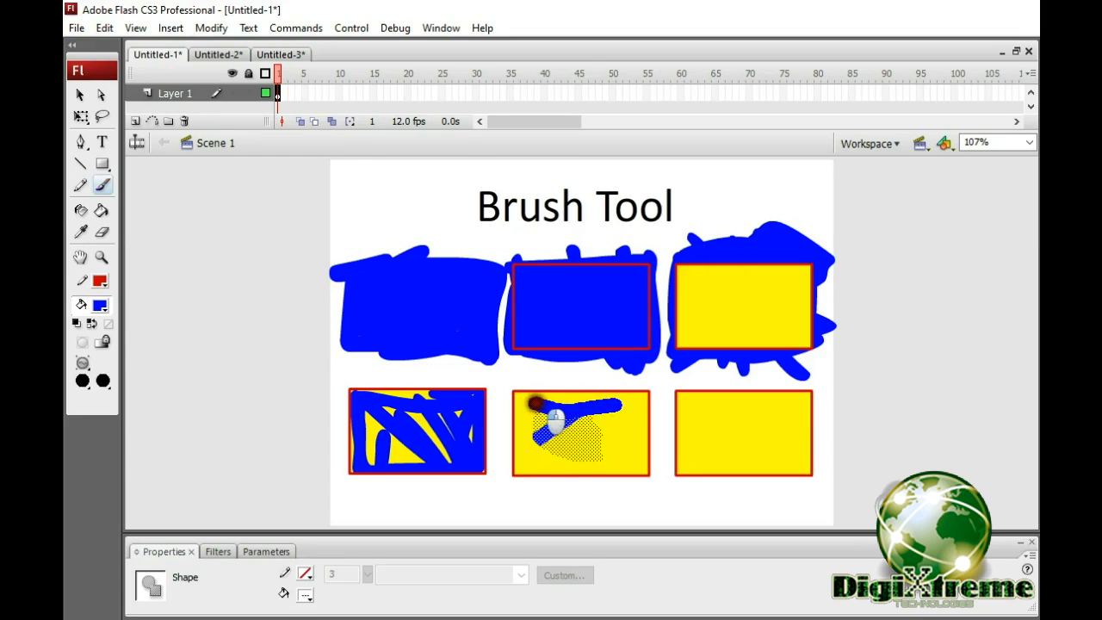
pyautogui.hotkey('ctrl', 'z')
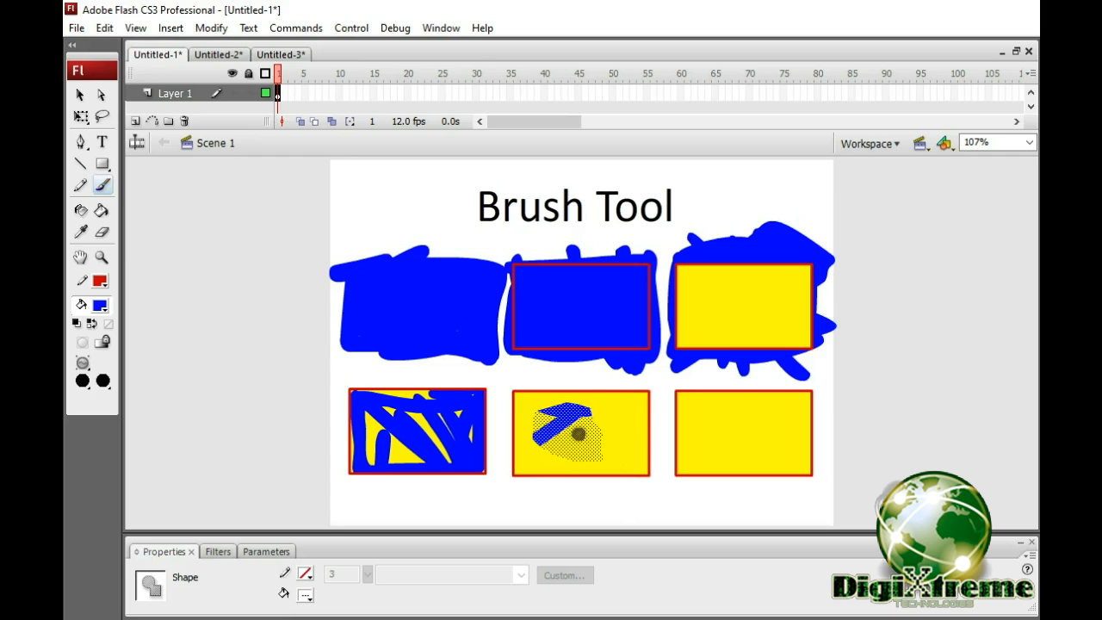
pyautogui.moveTo(623, 456)
pyautogui.mouseDown()
pyautogui.moveTo(529, 449)
pyautogui.moveTo(520, 414)
pyautogui.moveTo(577, 406)
pyautogui.moveTo(608, 439)
pyautogui.moveTo(575, 424)
pyautogui.moveTo(594, 448)
pyautogui.moveTo(579, 421)
pyautogui.moveTo(586, 446)
pyautogui.moveTo(606, 456)
pyautogui.mouseUp()
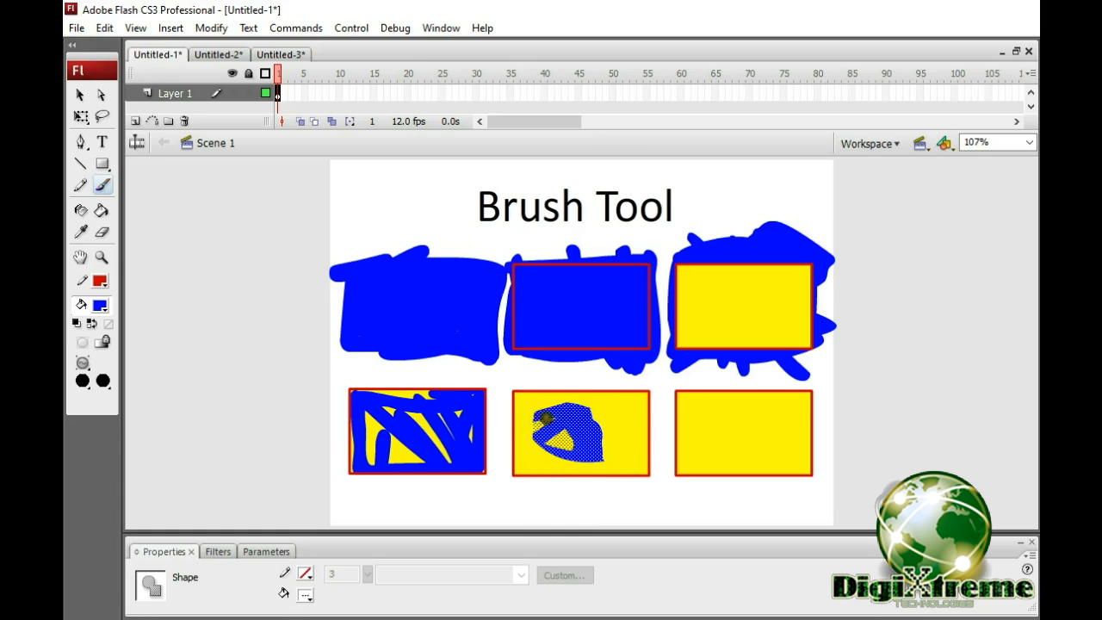
pyautogui.moveTo(548, 418)
pyautogui.mouseDown()
pyautogui.moveTo(549, 455)
pyautogui.moveTo(602, 451)
pyautogui.moveTo(561, 428)
pyautogui.moveTo(571, 464)
pyautogui.moveTo(571, 428)
pyautogui.moveTo(569, 443)
pyautogui.moveTo(537, 460)
pyautogui.moveTo(556, 464)
pyautogui.moveTo(573, 445)
pyautogui.moveTo(588, 465)
pyautogui.moveTo(531, 465)
pyautogui.moveTo(526, 429)
pyautogui.moveTo(547, 449)
pyautogui.mouseUp()
pyautogui.moveTo(628, 414); pyautogui.dragTo(634, 463)
pyautogui.moveTo(542, 401); pyautogui.dragTo(618, 398)
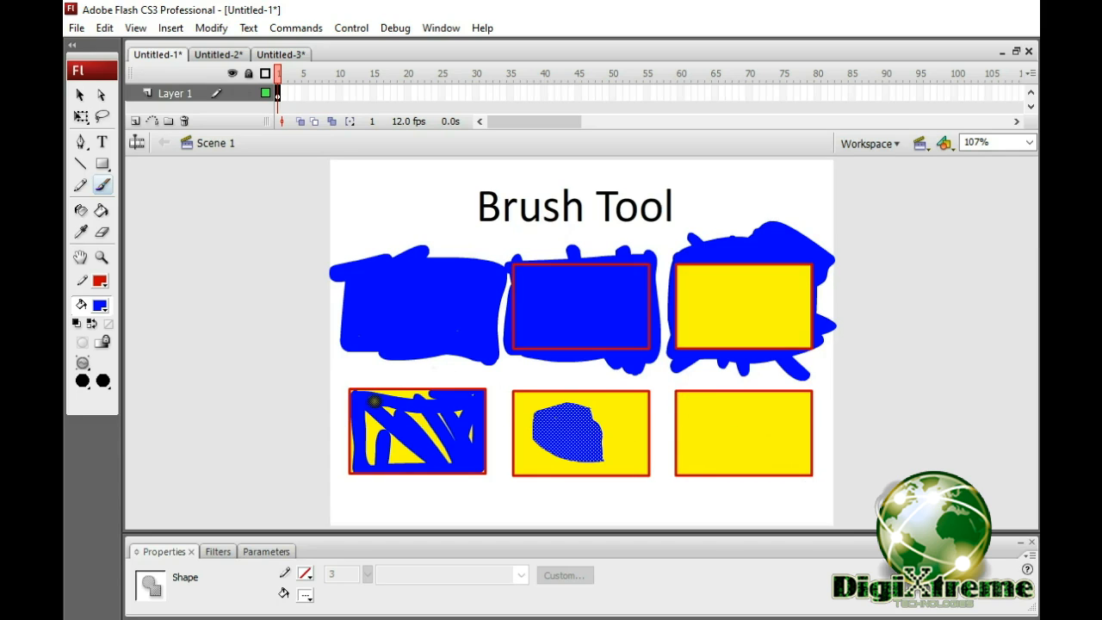
# Set the brush mode to Paint Behind and paint two crossing blue strokes over the third rectangle in the lower row.
pyautogui.click(83, 362)
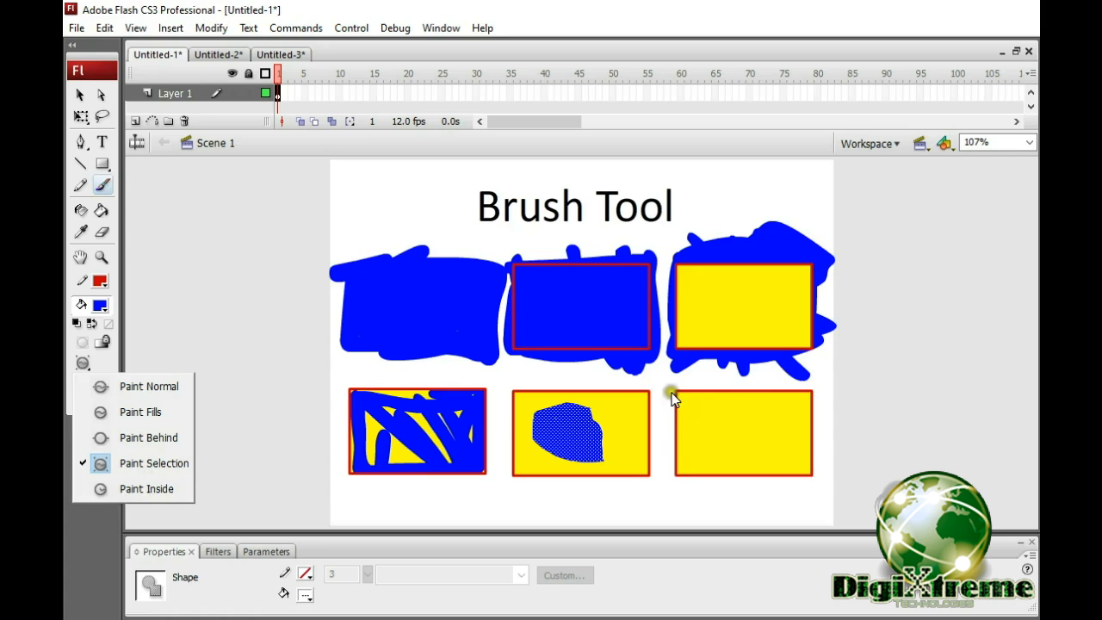
pyautogui.click(146, 437)
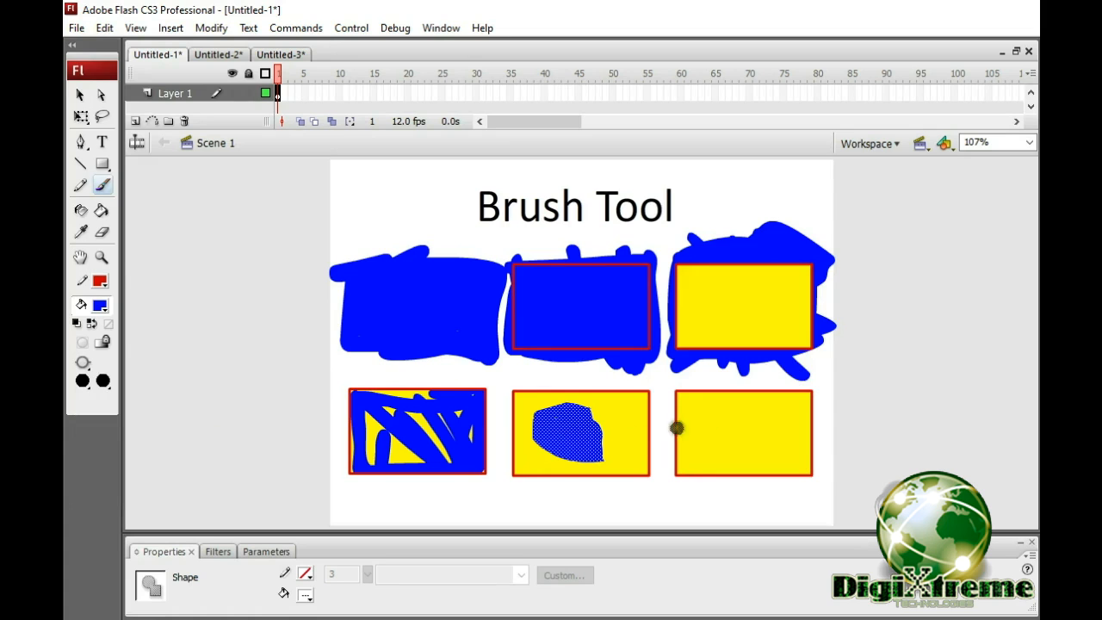
pyautogui.moveTo(677, 388)
pyautogui.mouseDown()
pyautogui.moveTo(806, 508)
pyautogui.moveTo(824, 501)
pyautogui.mouseUp()
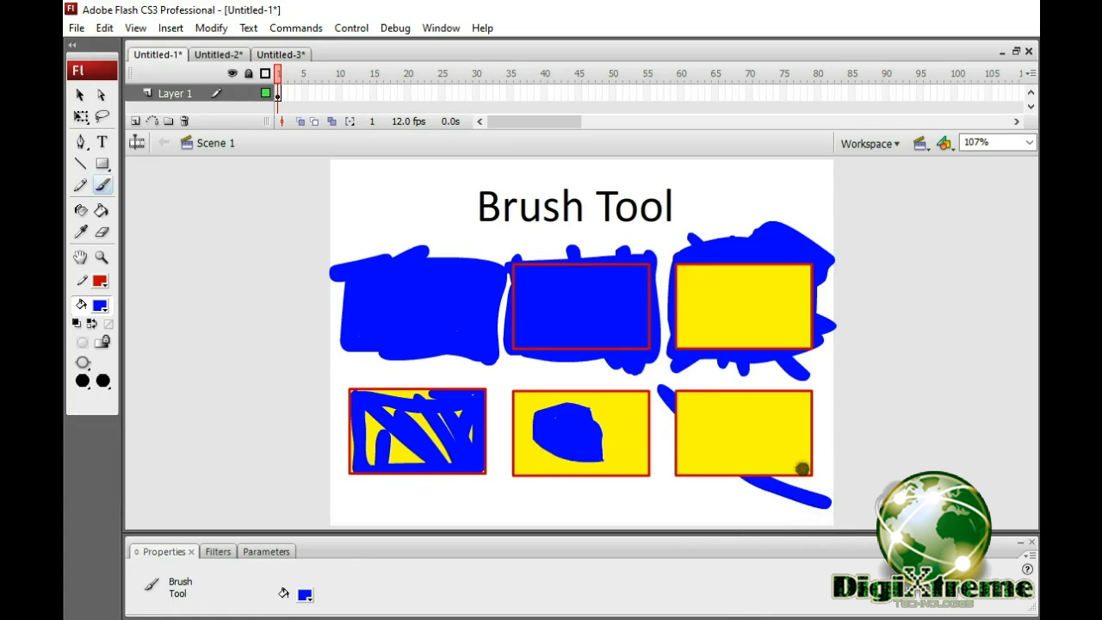
pyautogui.moveTo(829, 421); pyautogui.dragTo(646, 512)
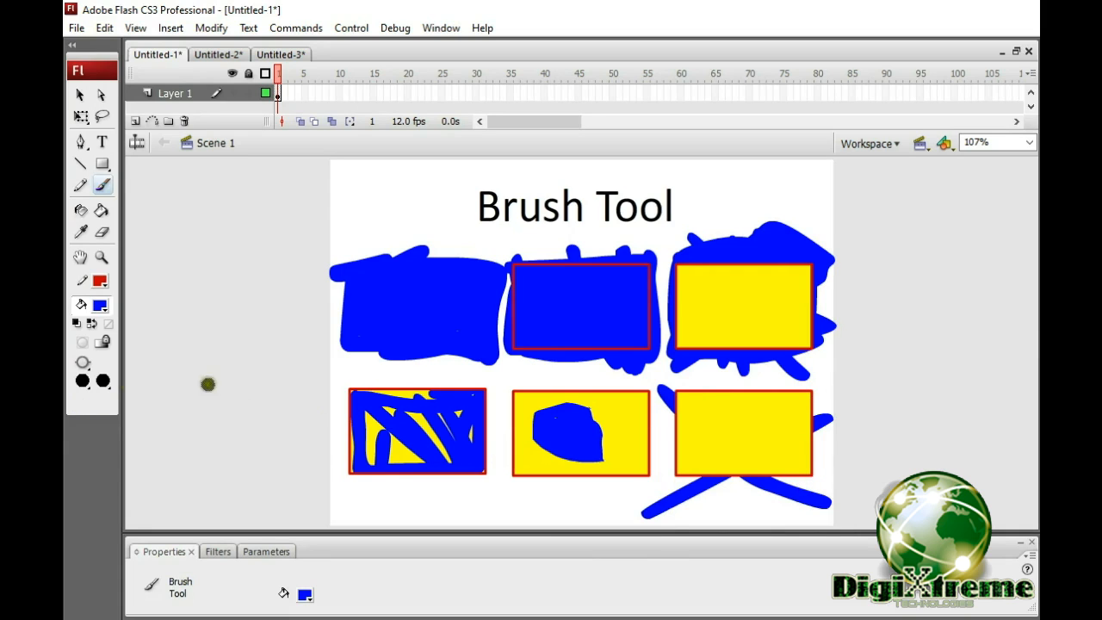
pyautogui.click(83, 385)
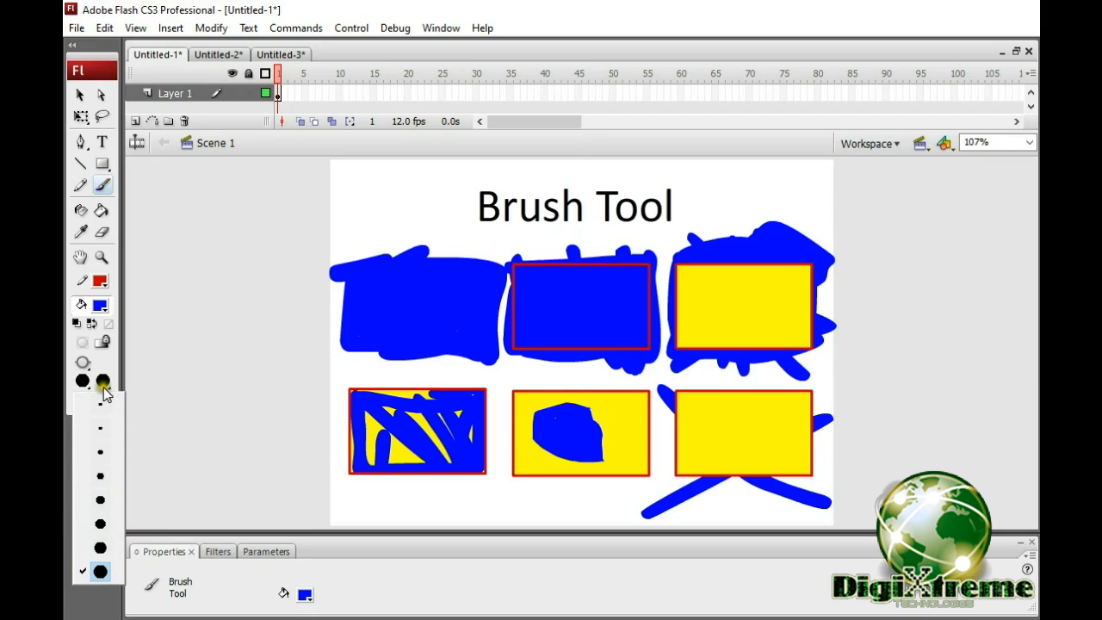
pyautogui.click(105, 383)
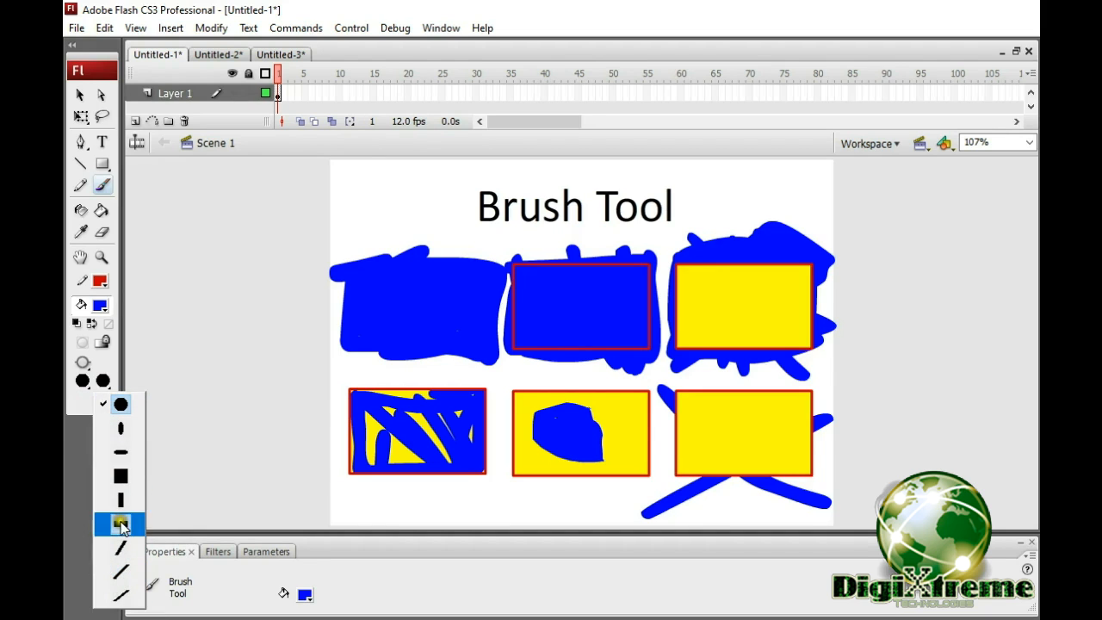
pyautogui.click(109, 388)
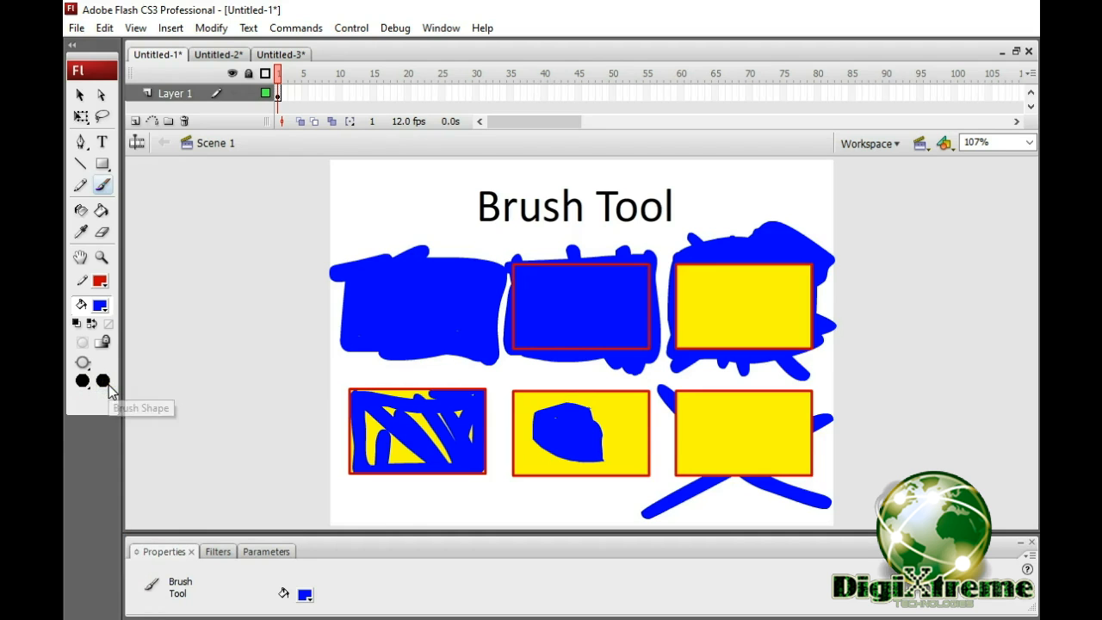